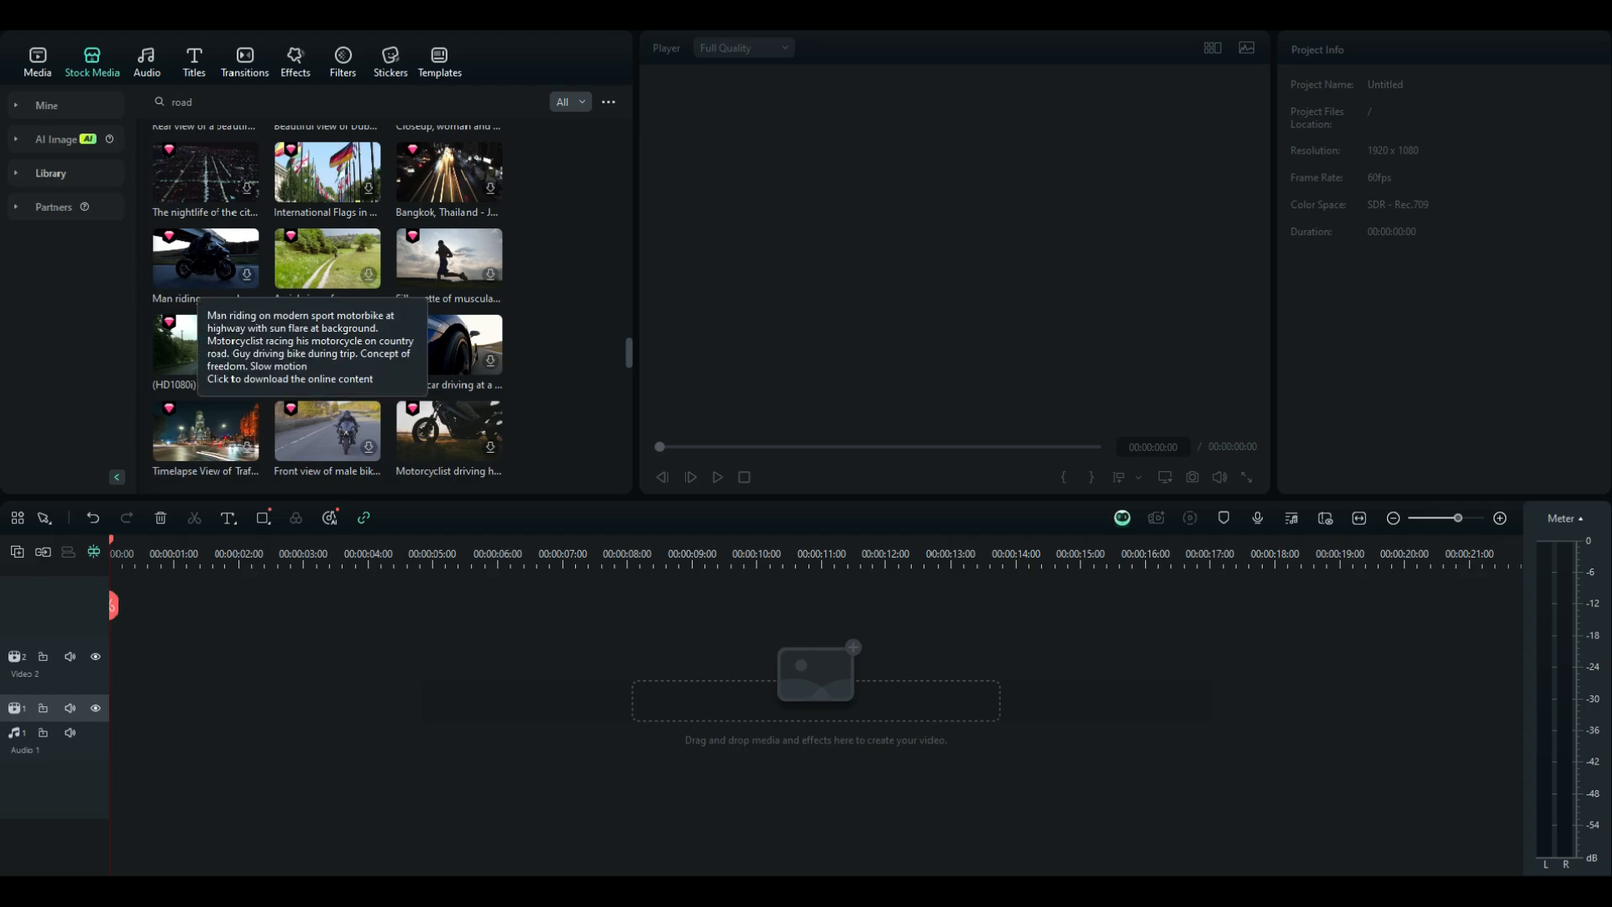
# Add the hyperlapse timelapse clip from the stock media favorites to the first video track
pyautogui.click(45, 174)
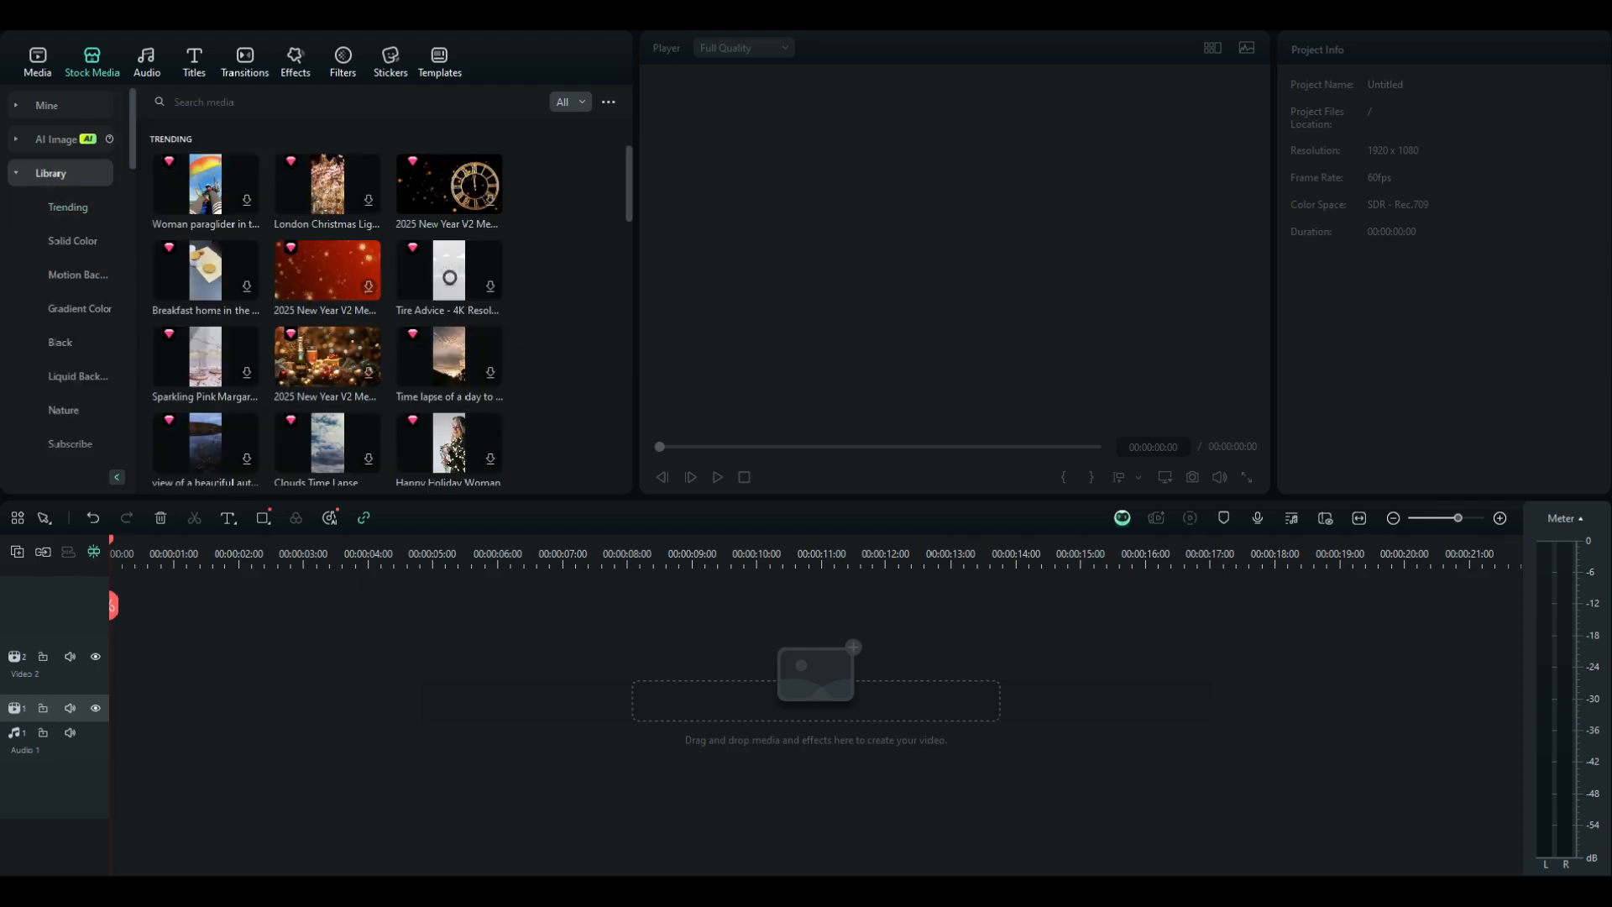
pyautogui.click(50, 174)
pyautogui.click(54, 140)
pyautogui.click(54, 140)
pyautogui.click(49, 106)
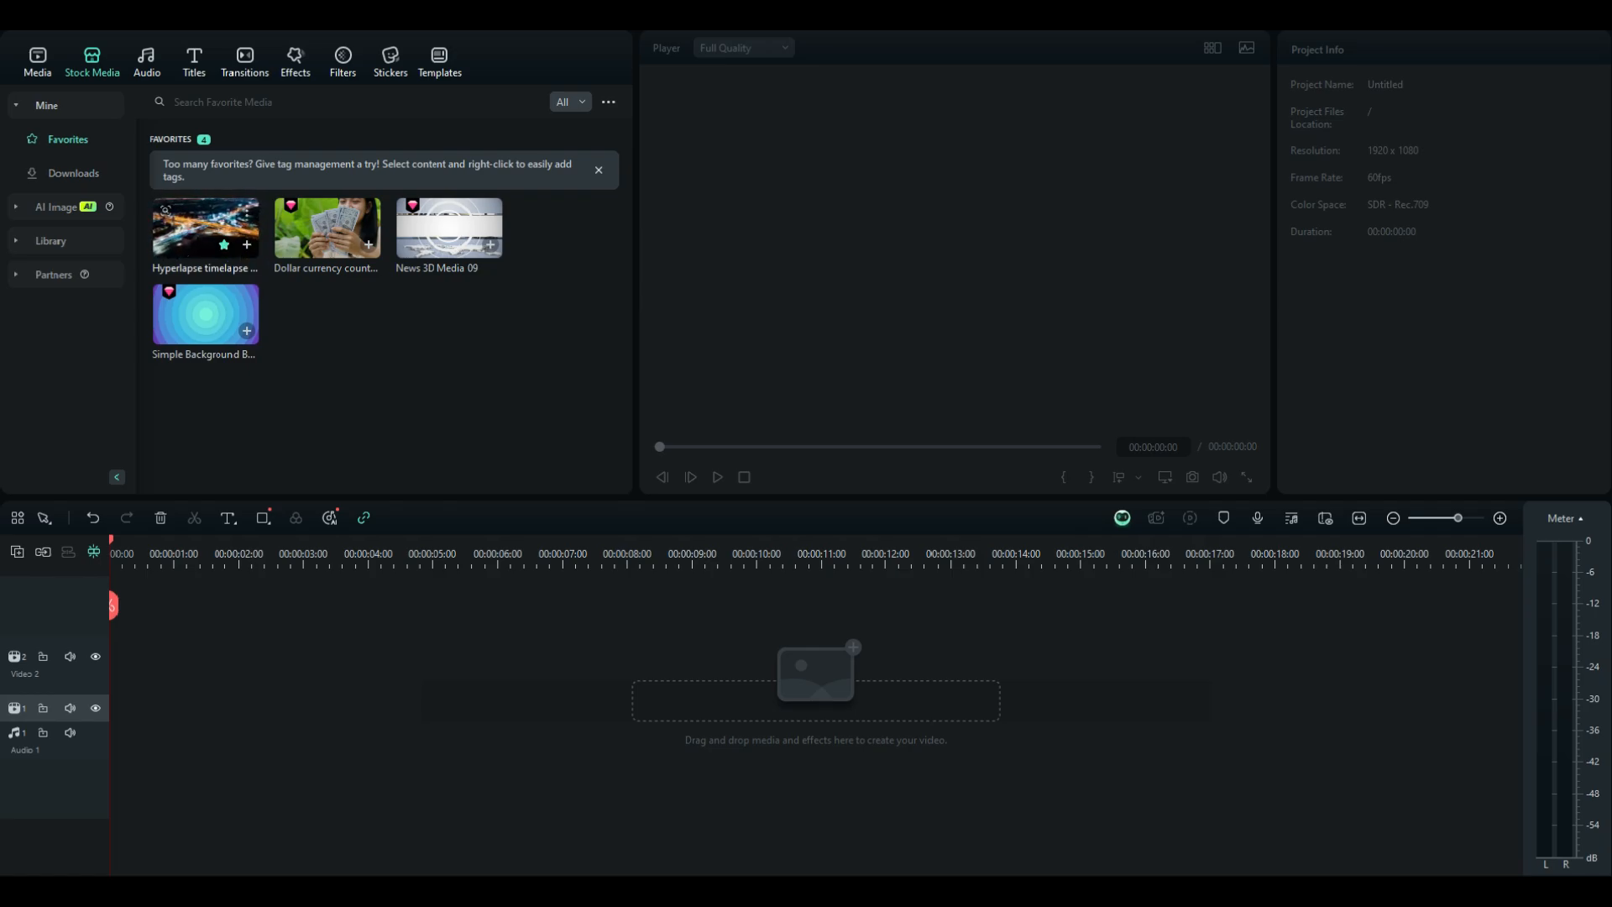
pyautogui.click(205, 229)
pyautogui.moveTo(173, 233); pyautogui.dragTo(118, 708)
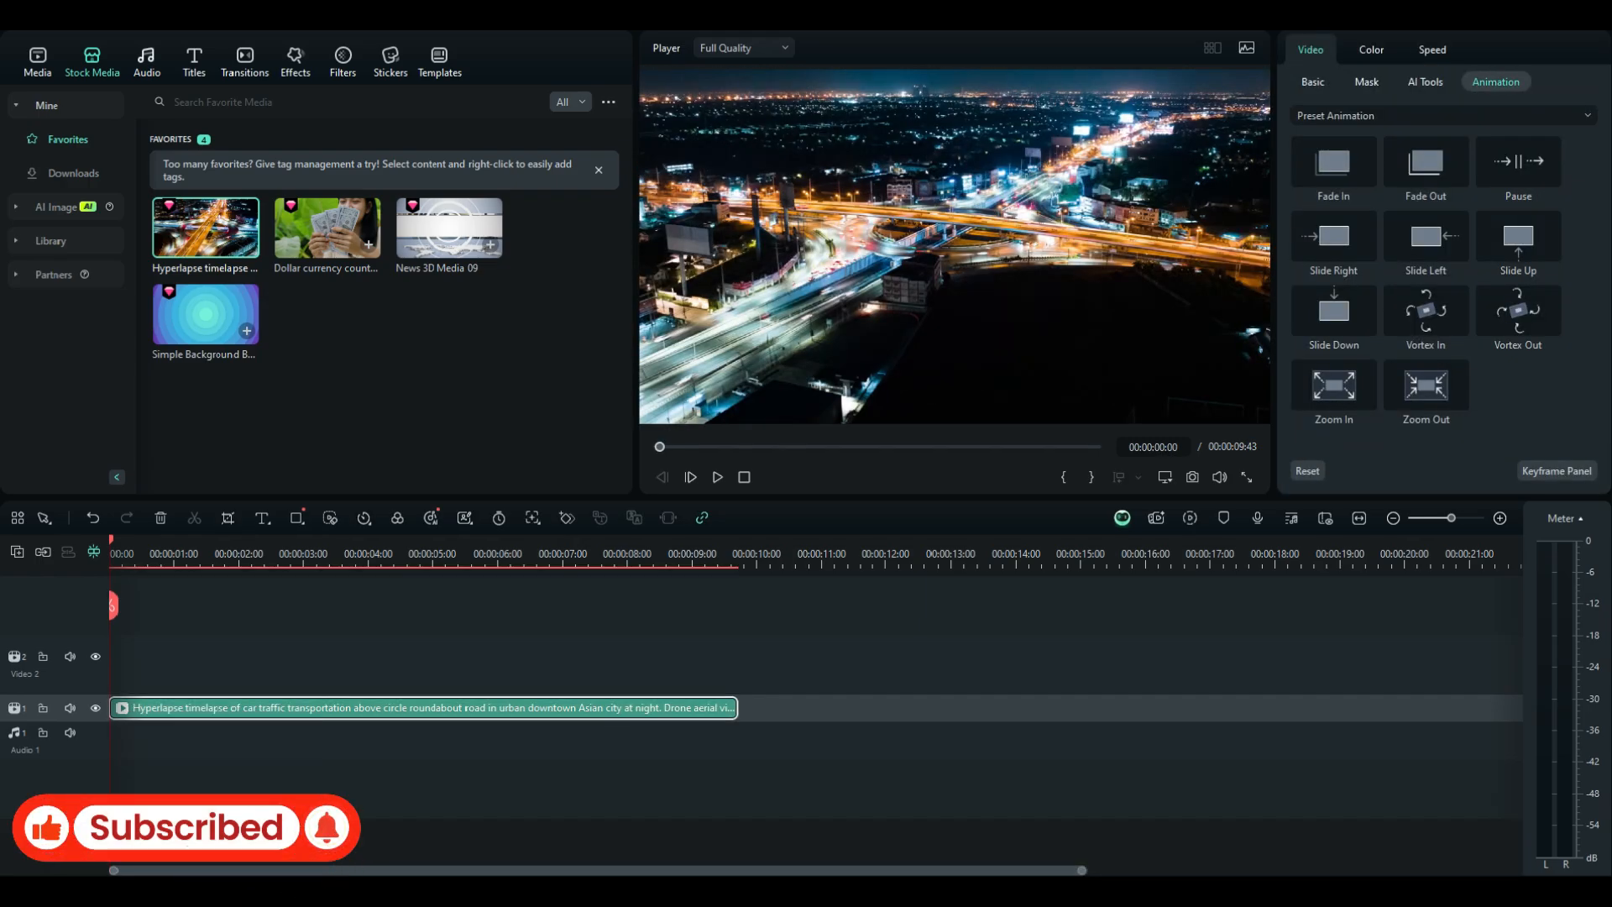
# Place the Default Title on the second video track at the timeline start
pyautogui.click(194, 63)
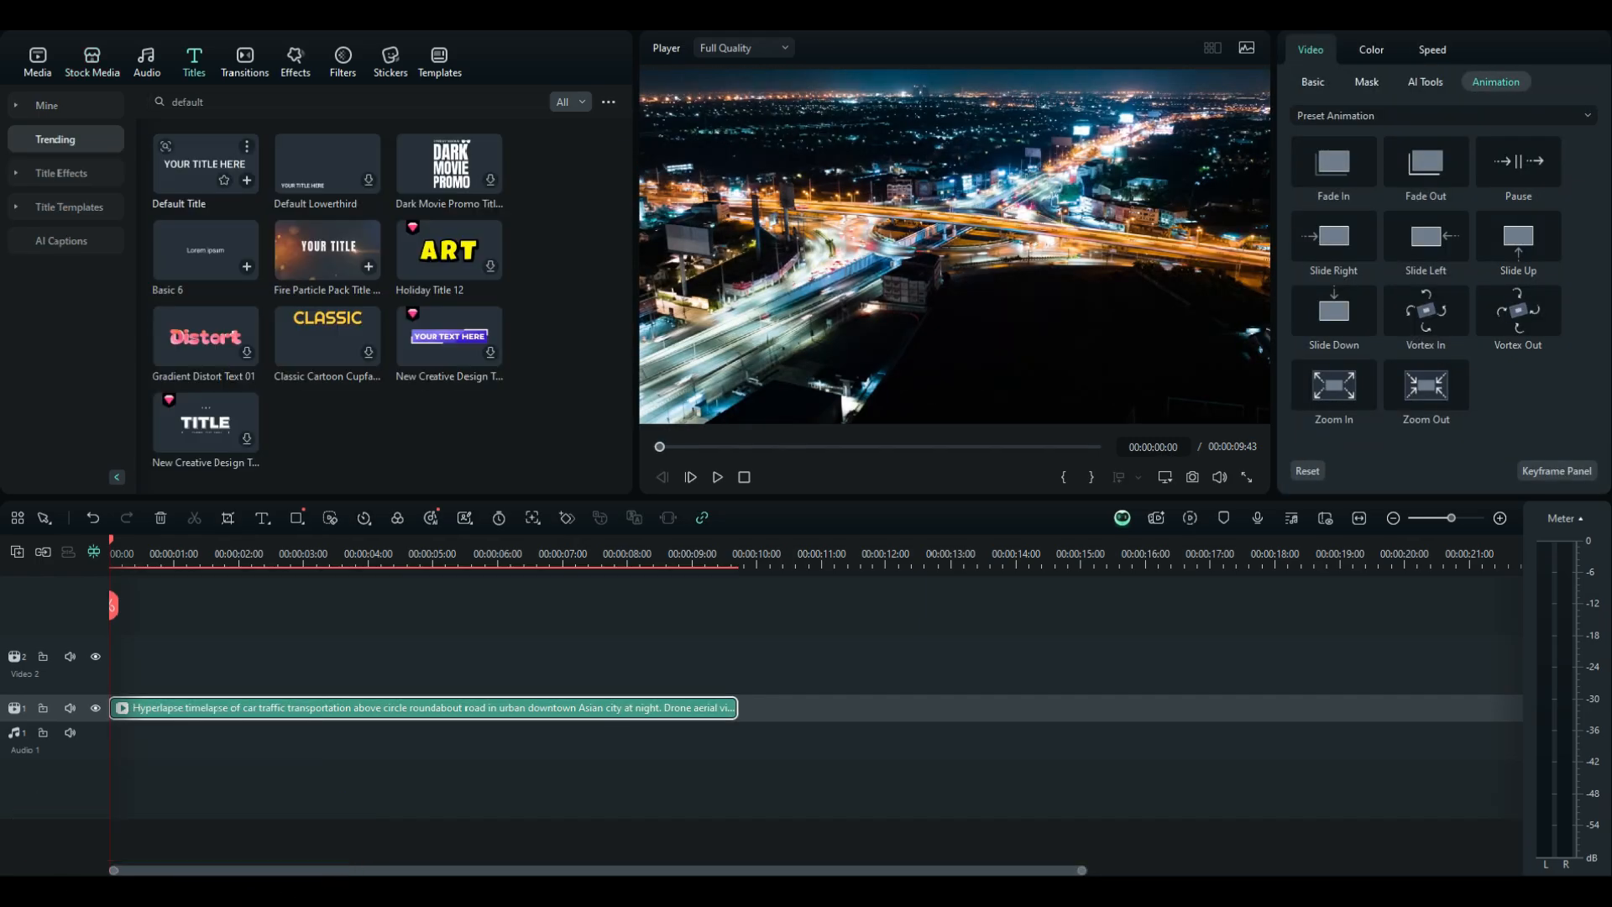
pyautogui.click(206, 163)
pyautogui.moveTo(206, 164); pyautogui.dragTo(116, 665)
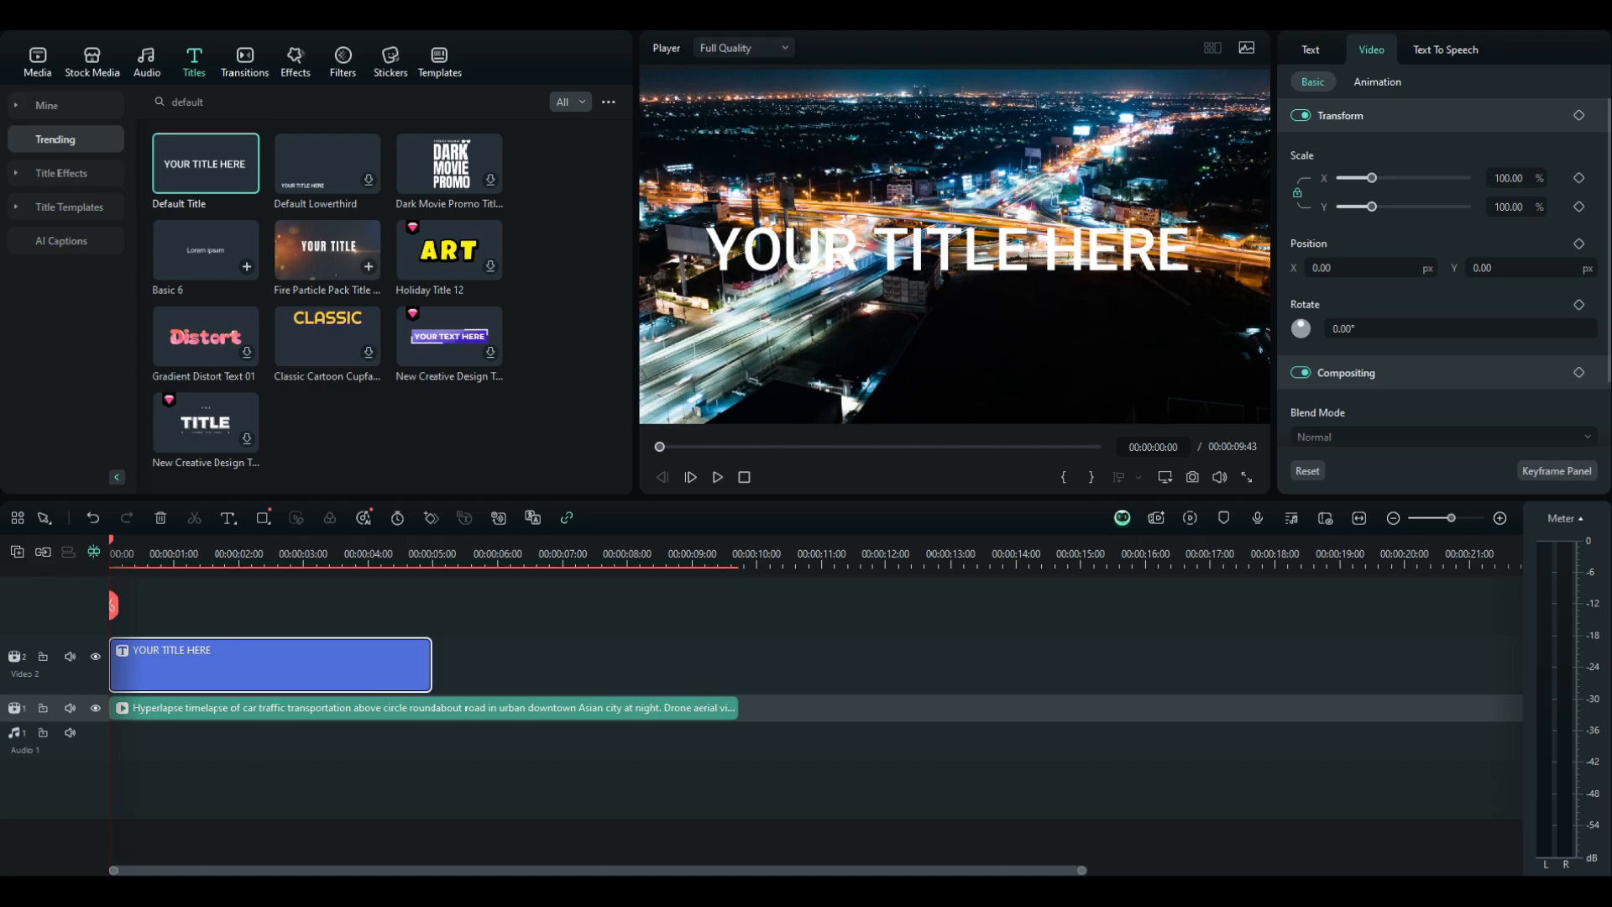
# Open the title in Advanced Text Edit and delete its default text box
pyautogui.rightClick(356, 667)
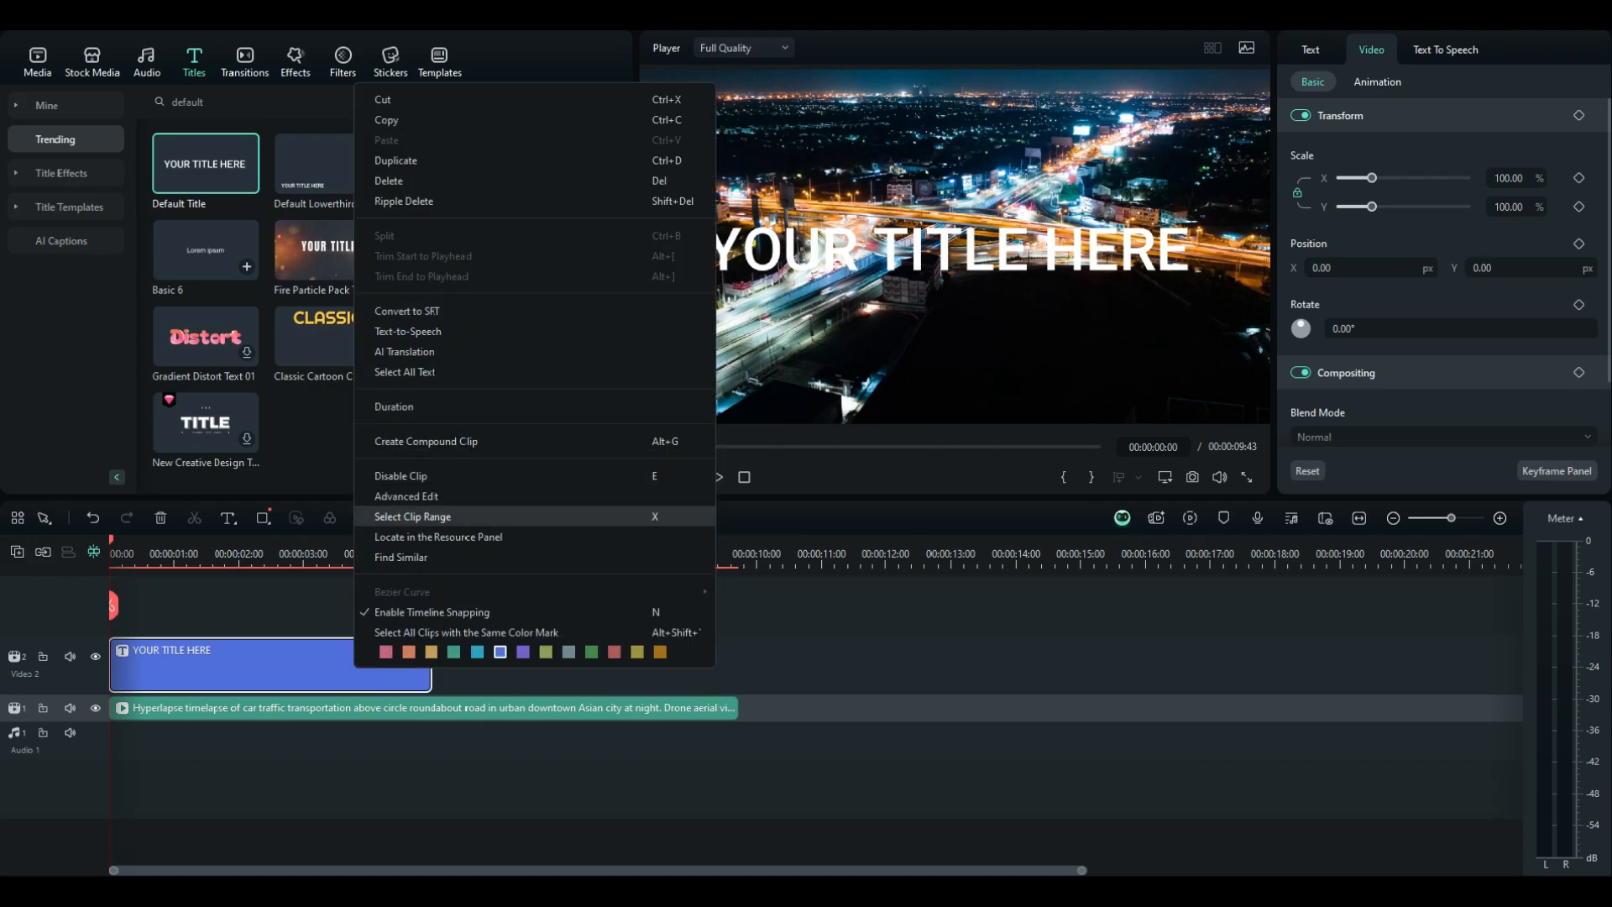
pyautogui.click(406, 496)
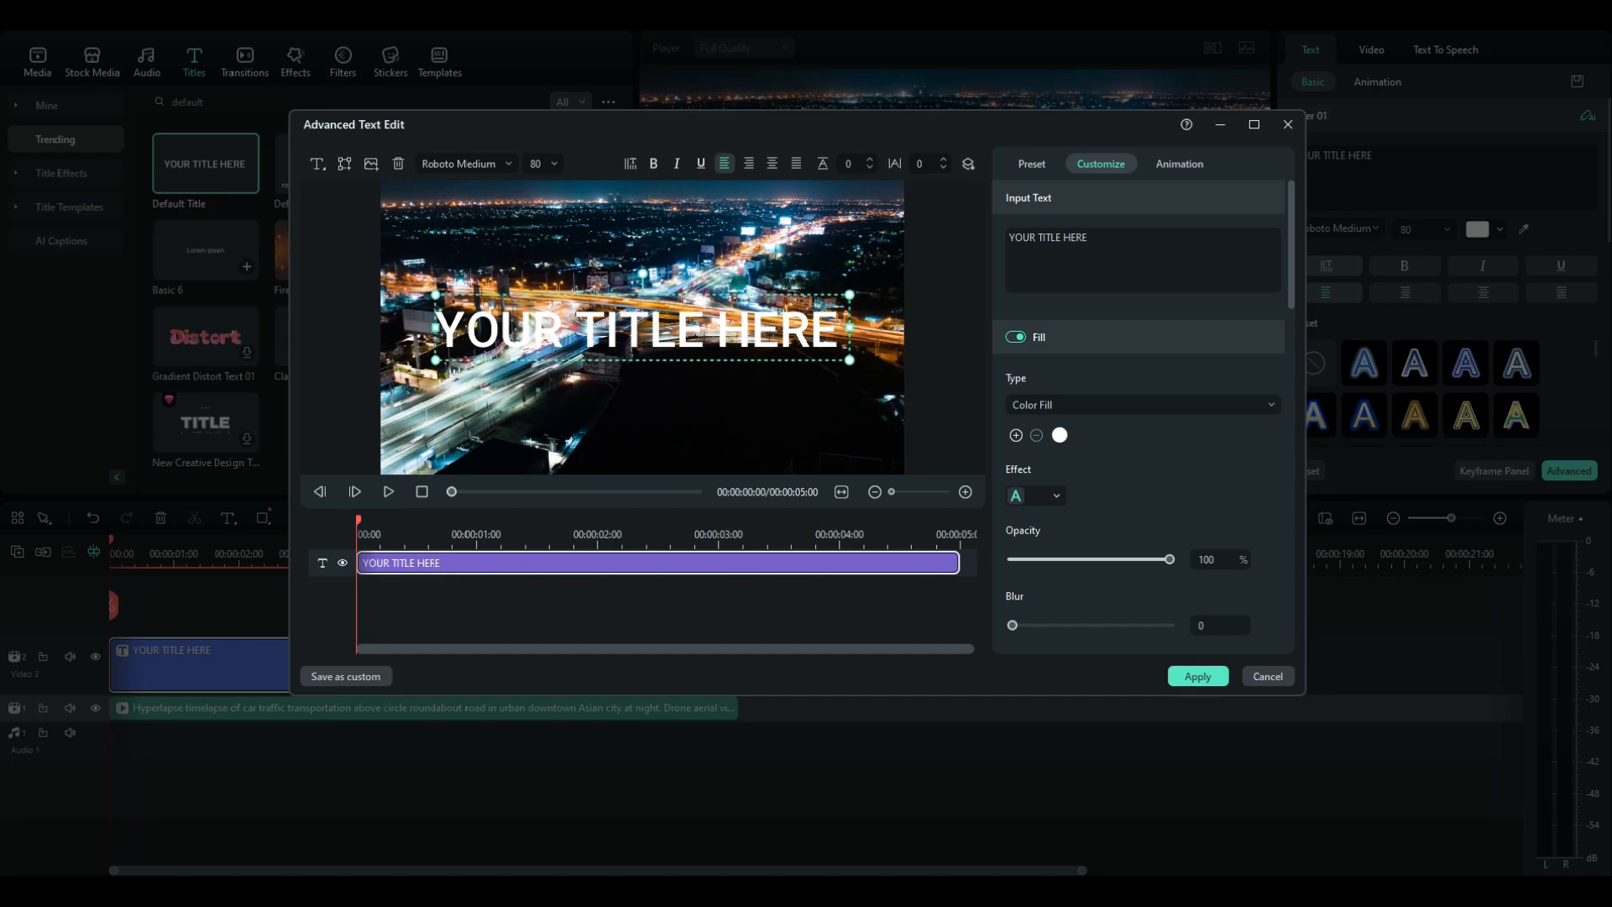
pyautogui.press('Delete')
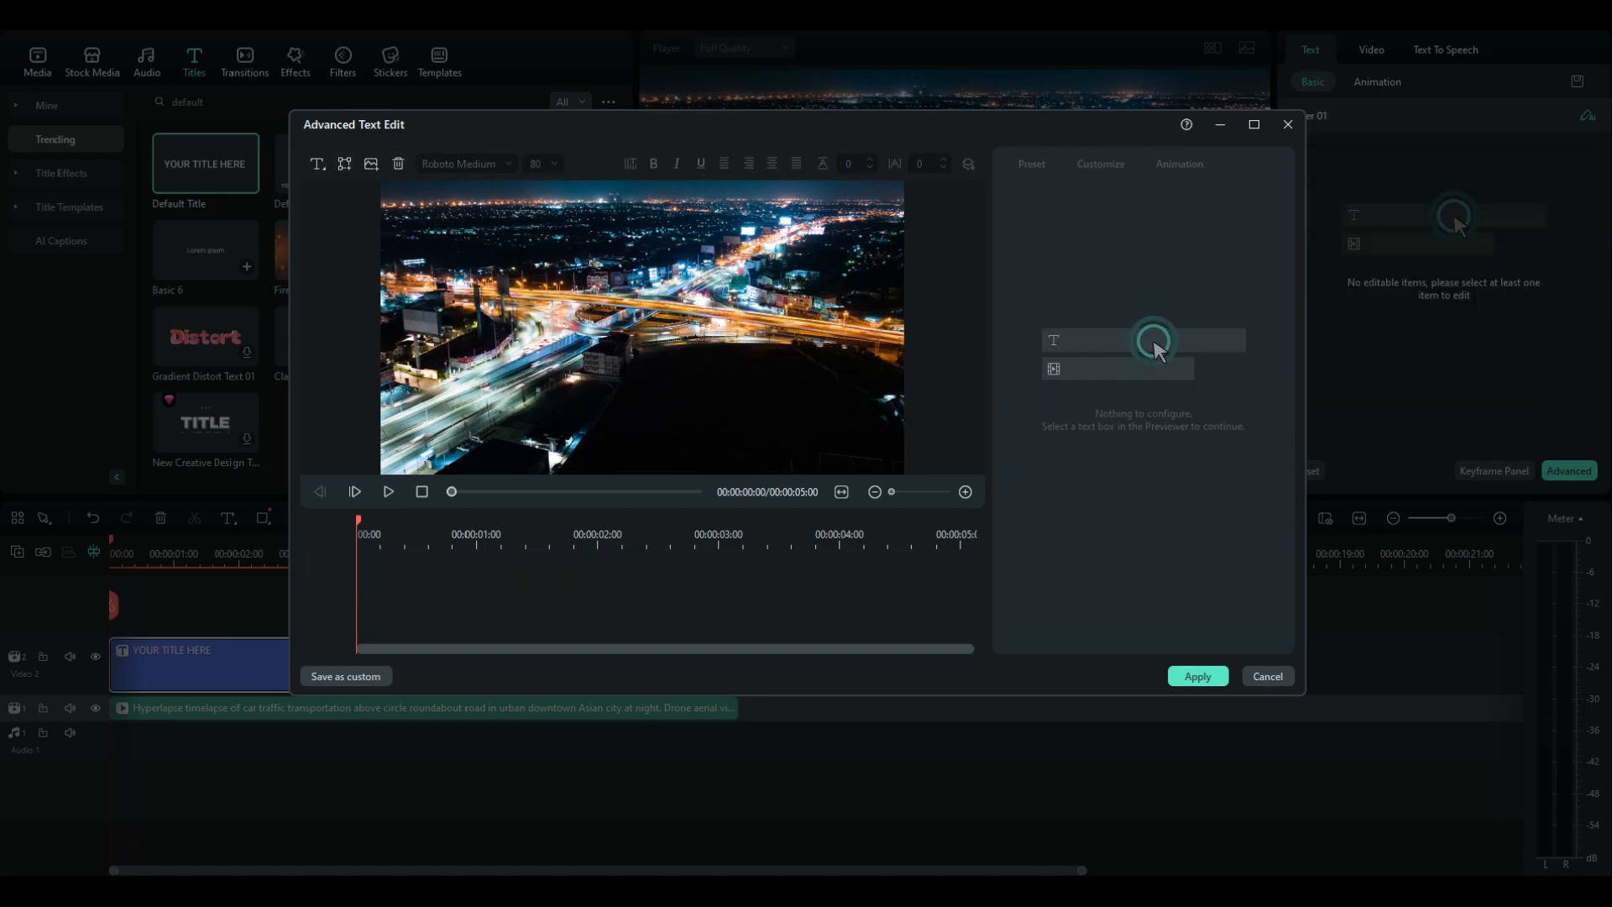
# Insert a rectangle shape text box and clear its placeholder text
pyautogui.click(345, 164)
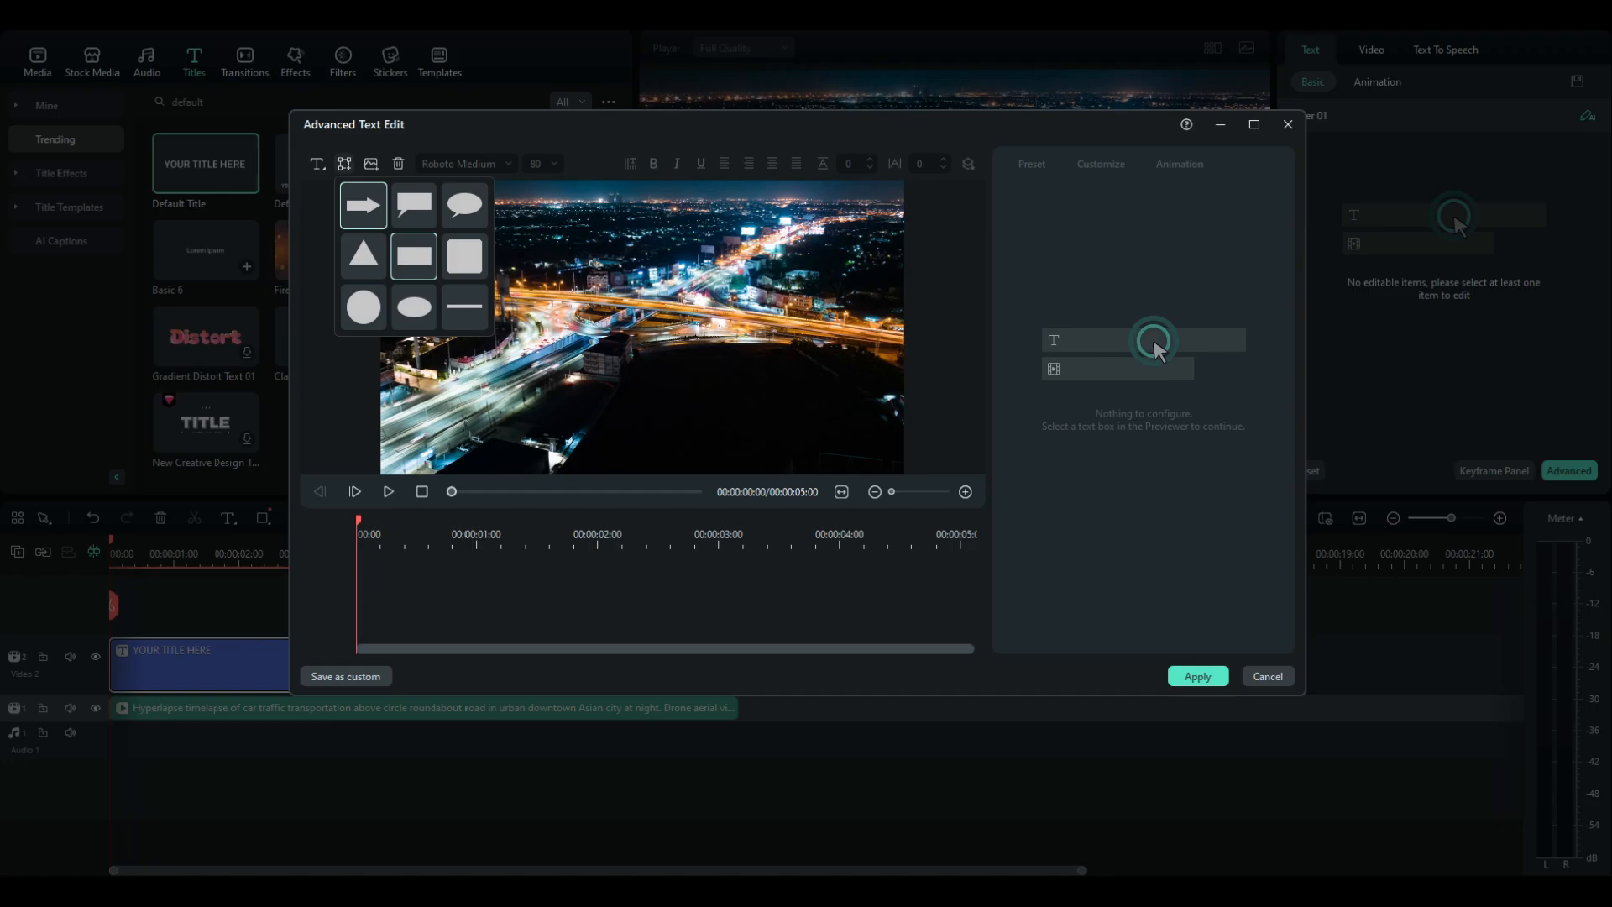
pyautogui.click(414, 256)
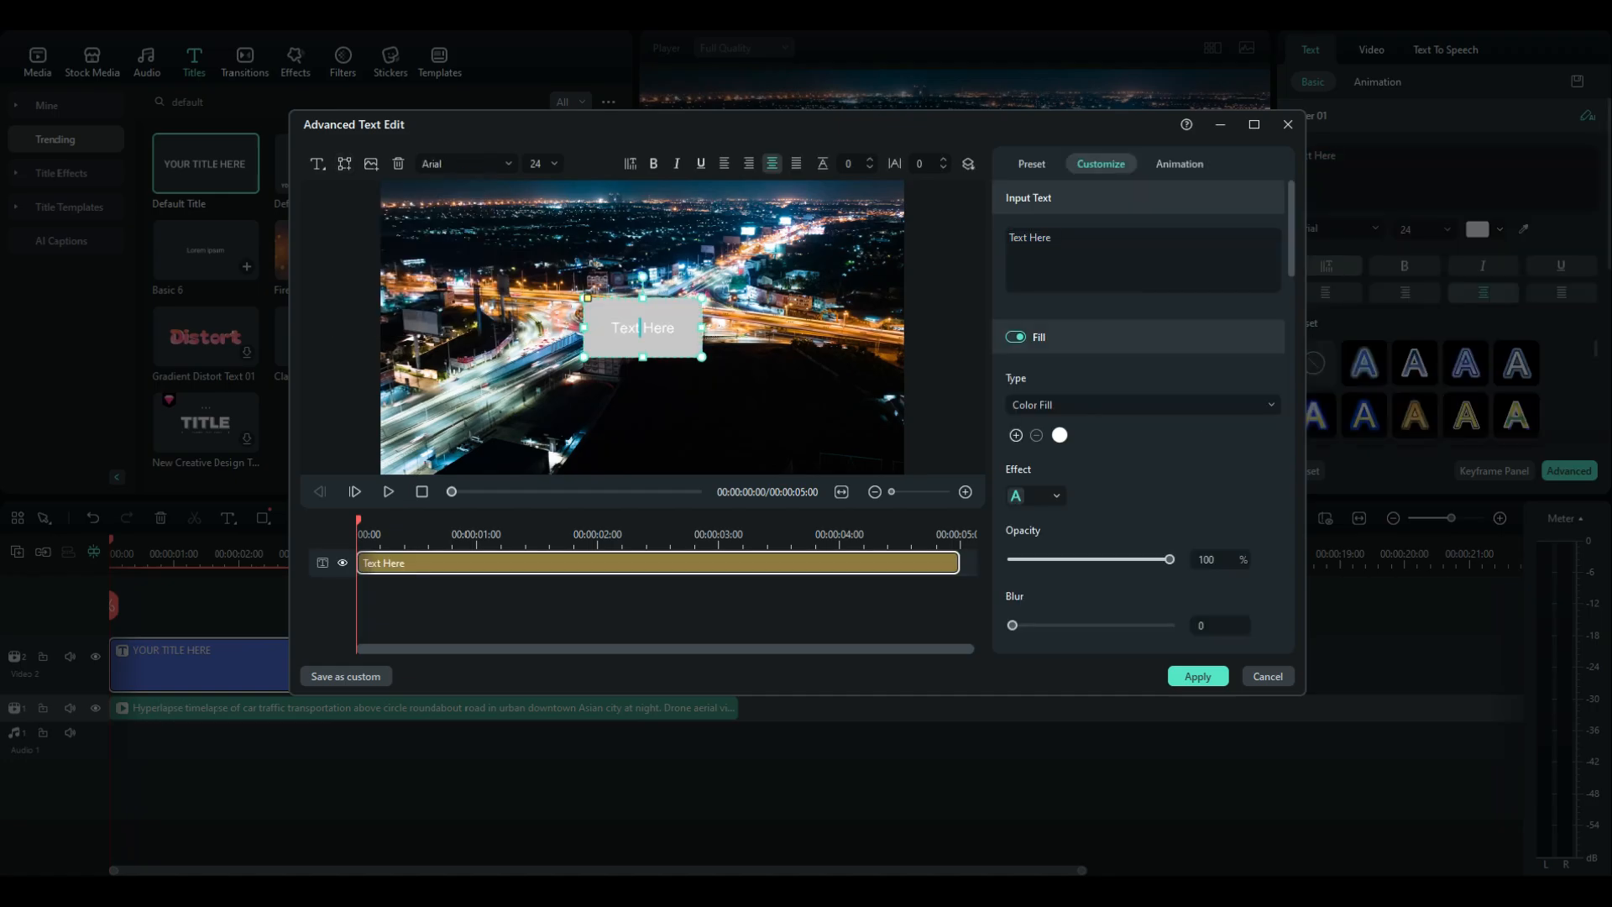
pyautogui.doubleClick(642, 328)
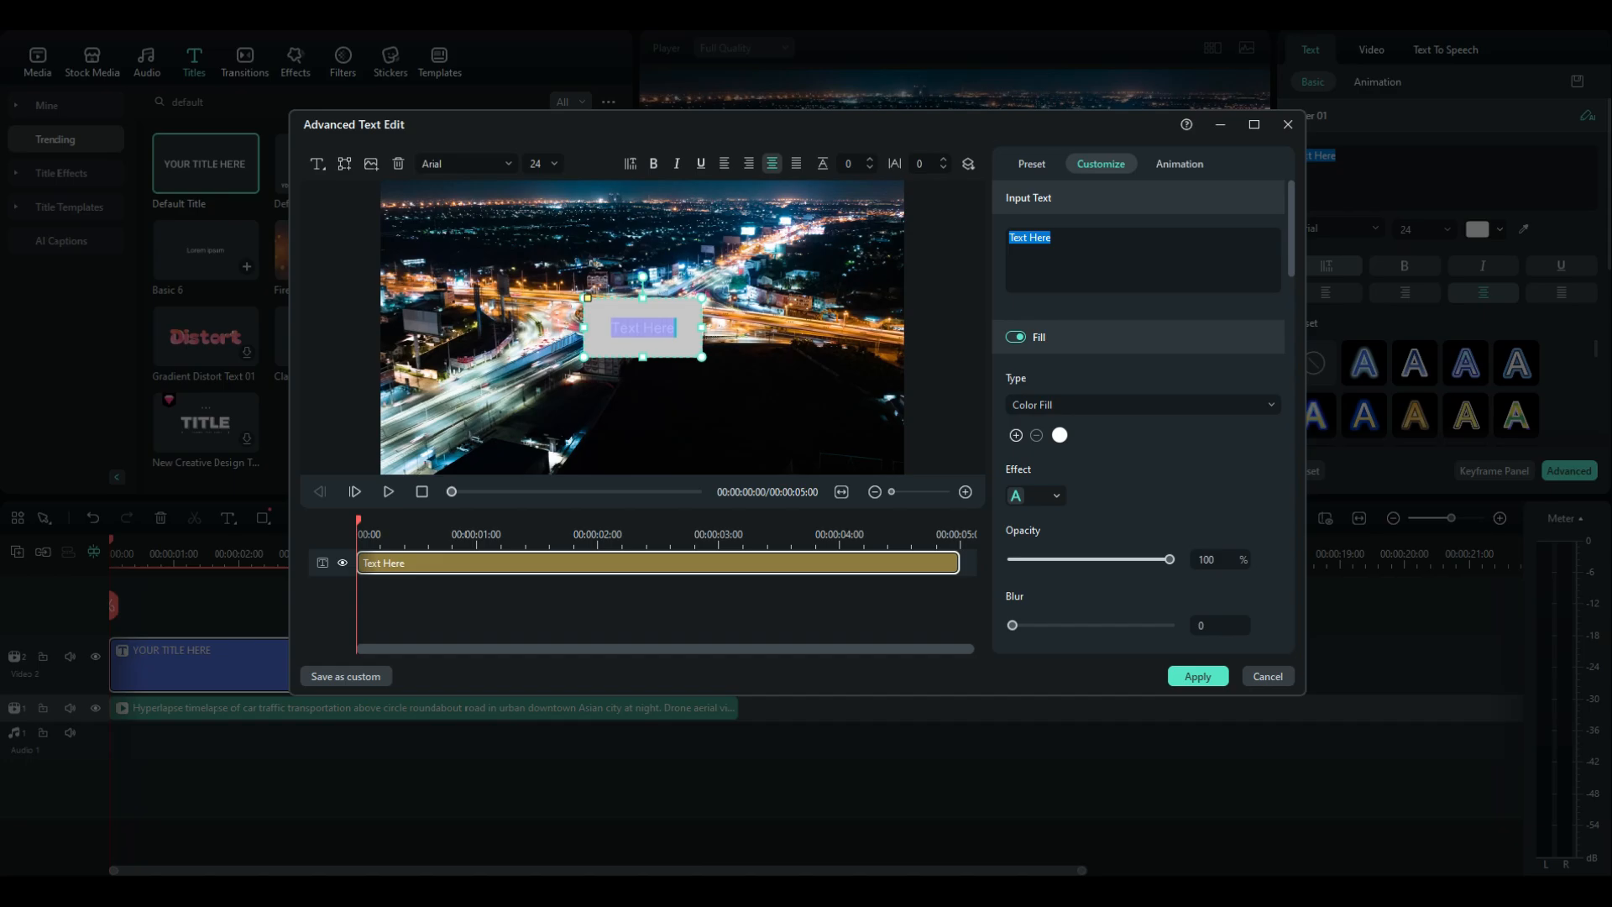
pyautogui.press('BackSpace')
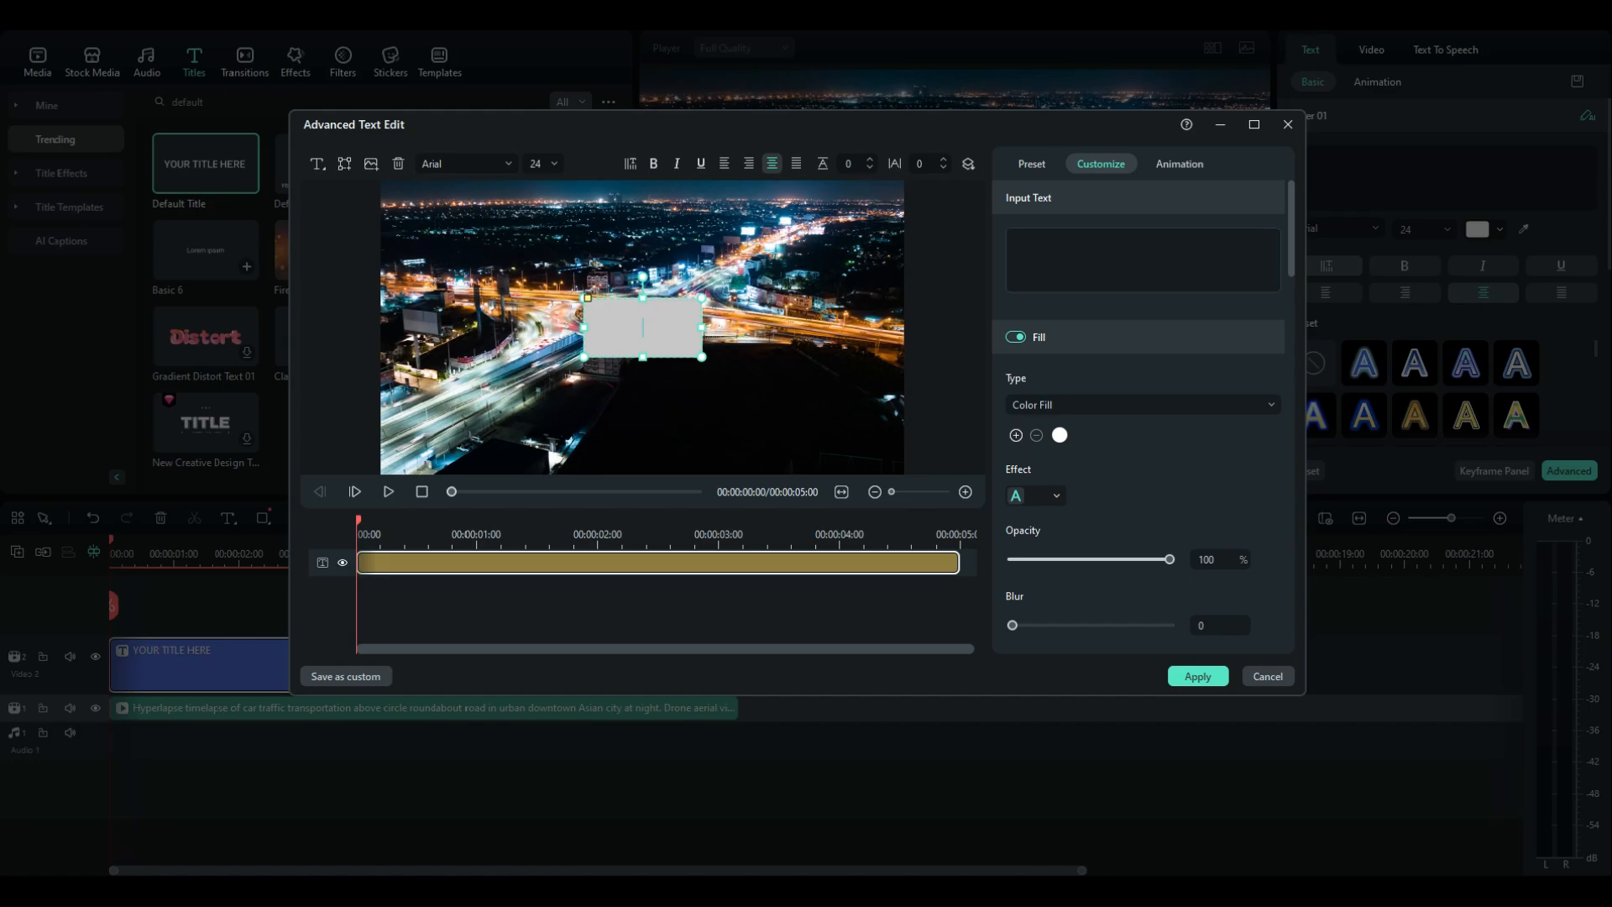
# Set the rectangle's shape fill color to black
pyautogui.scroll(-4, 1142, 403)
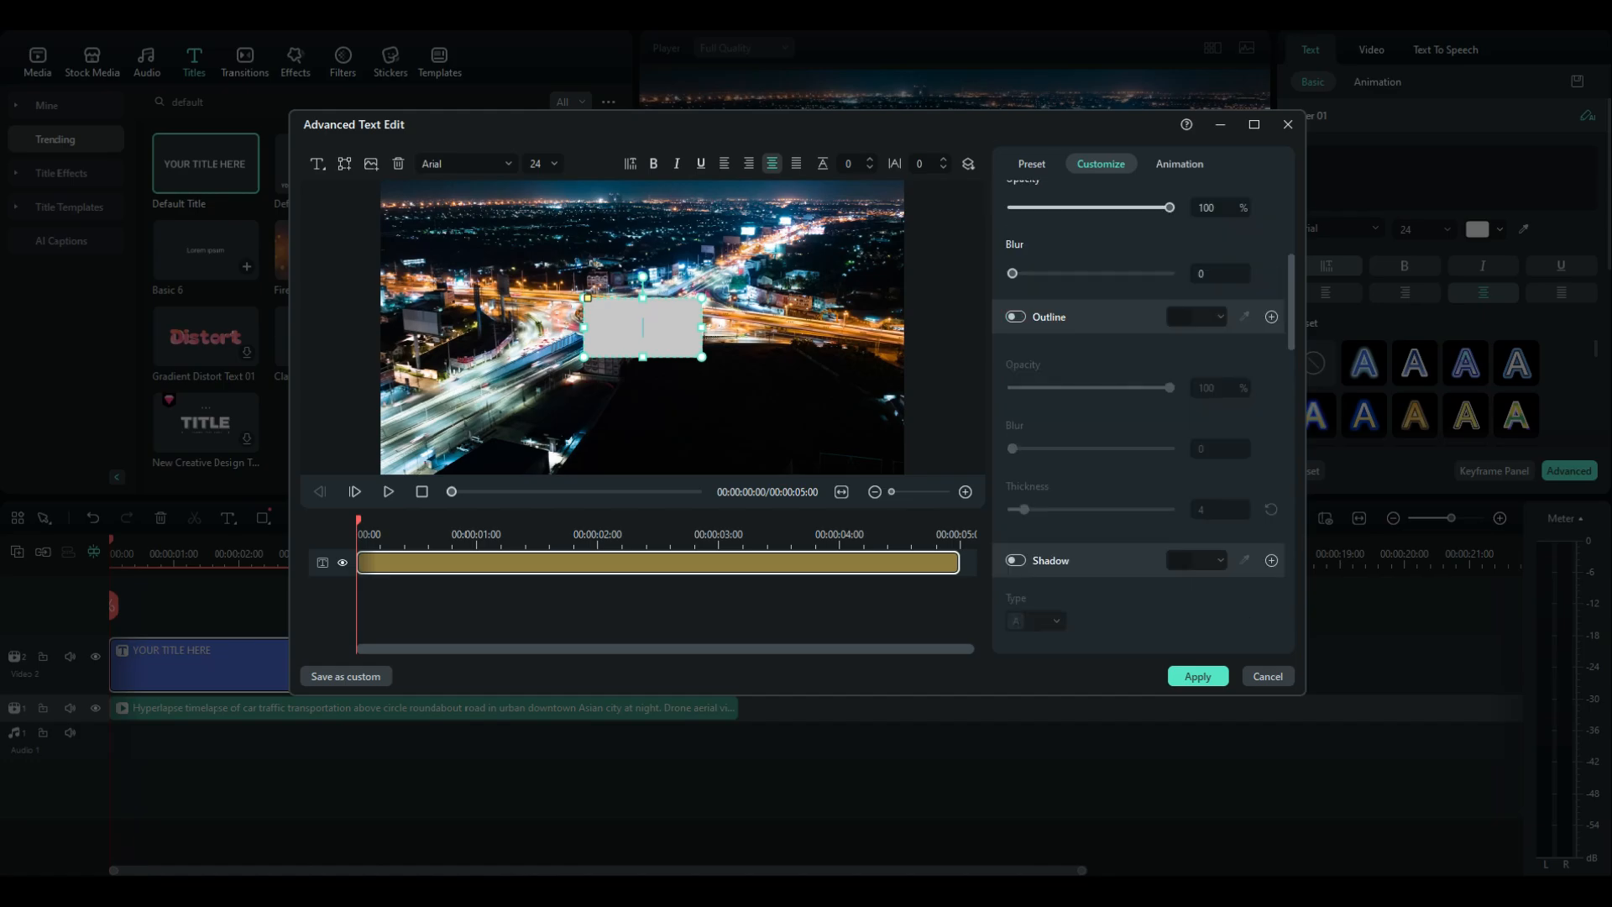
pyautogui.scroll(-4, 1142, 403)
pyautogui.scroll(-4, 1142, 403)
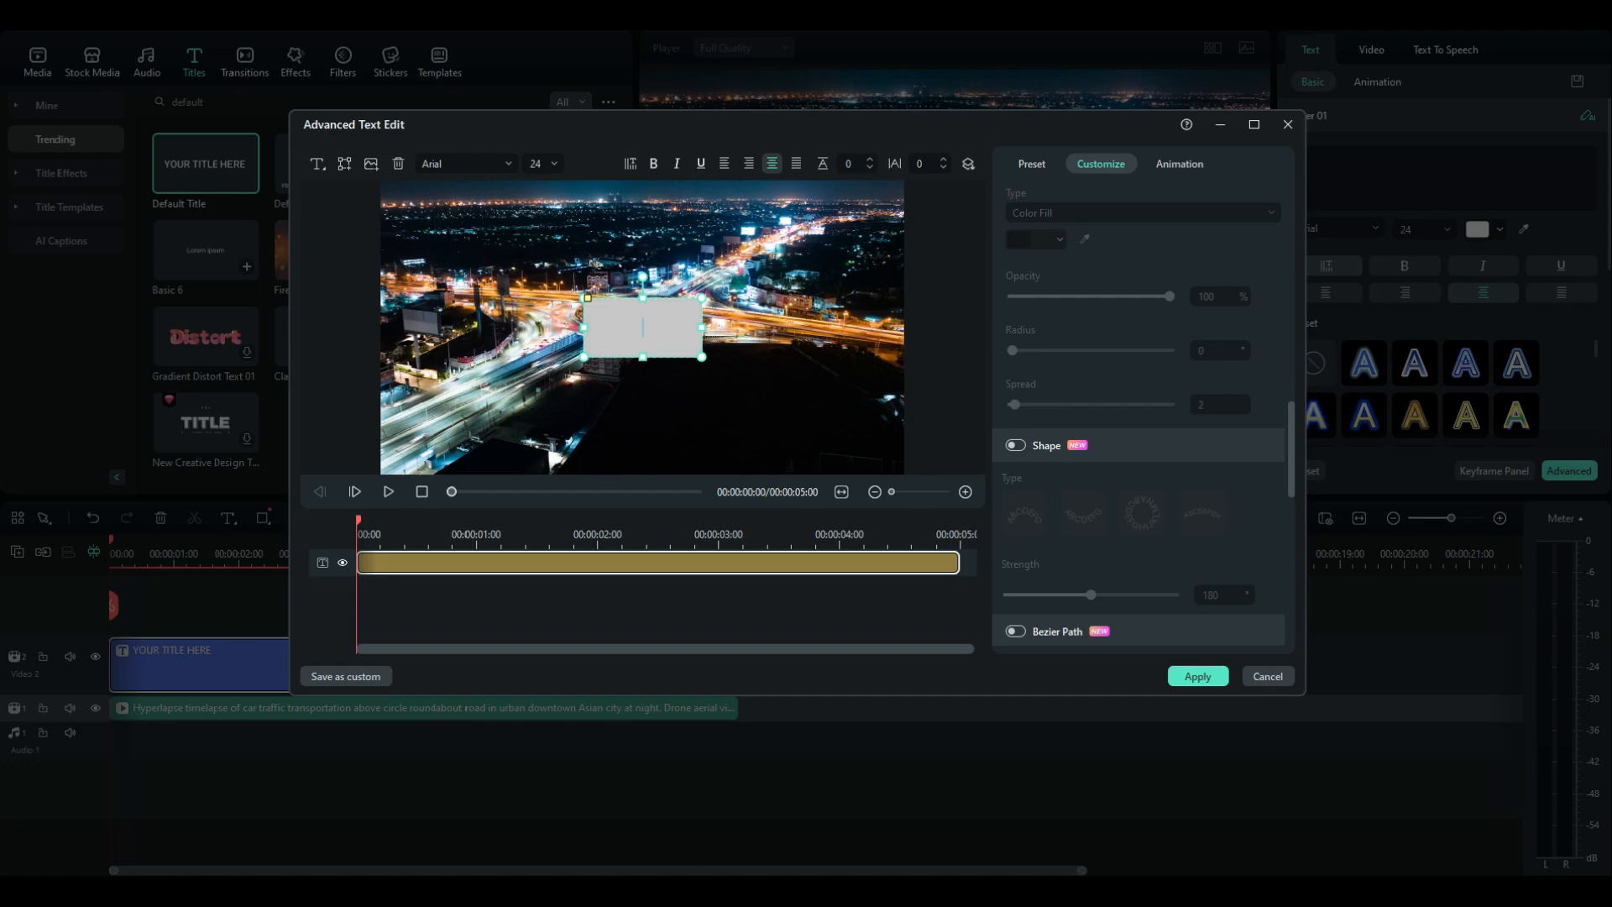
pyautogui.scroll(-4, 1142, 403)
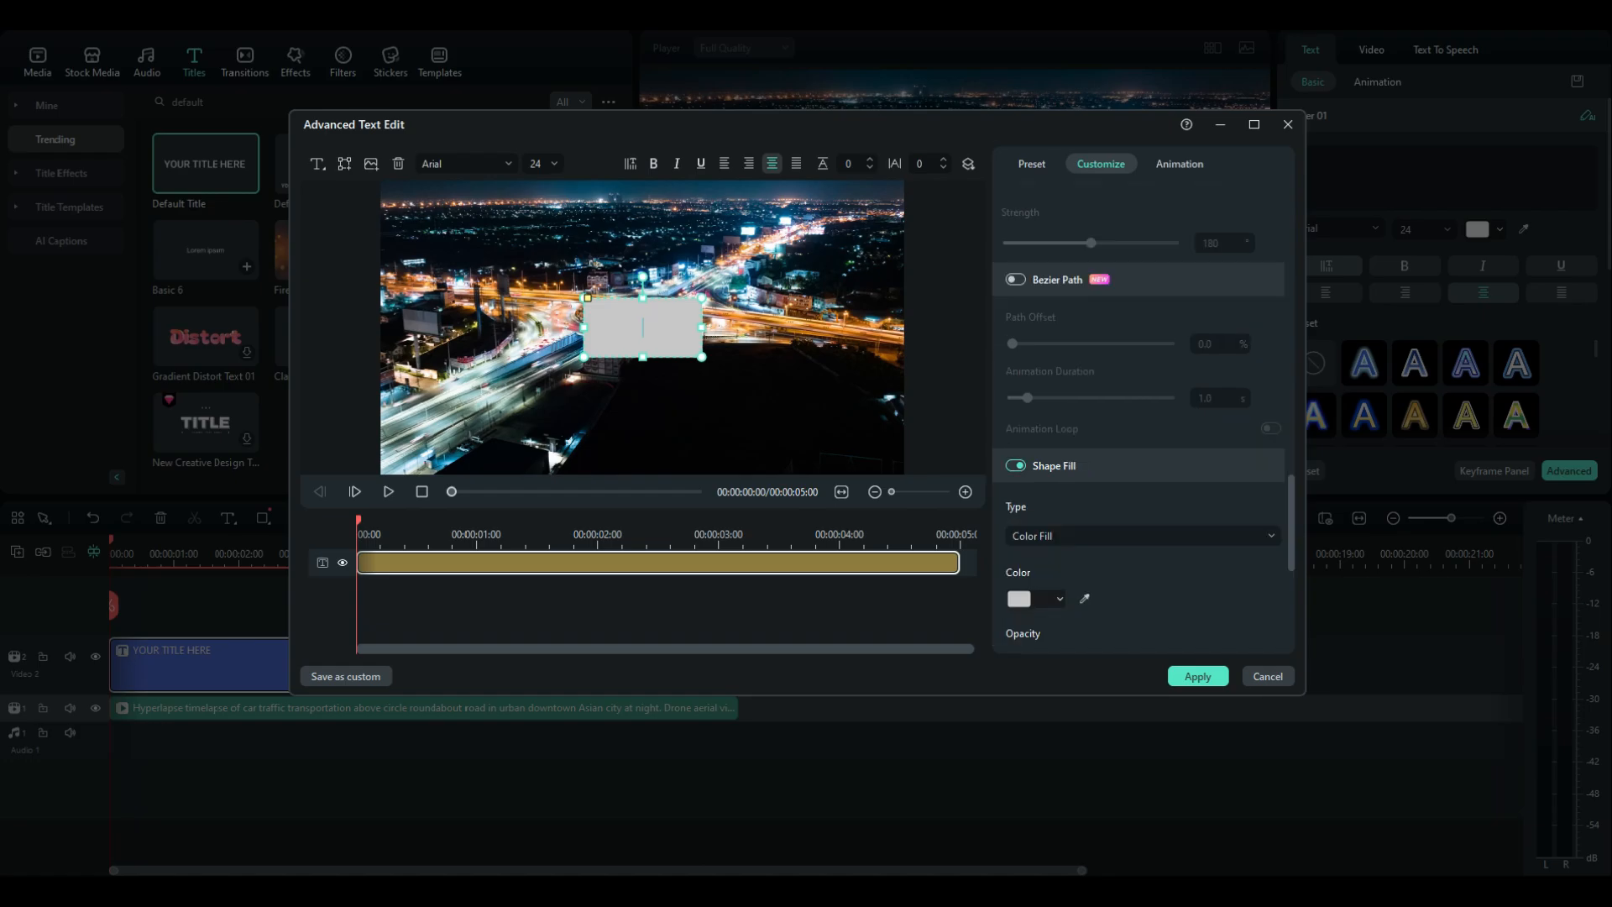
pyautogui.click(1035, 598)
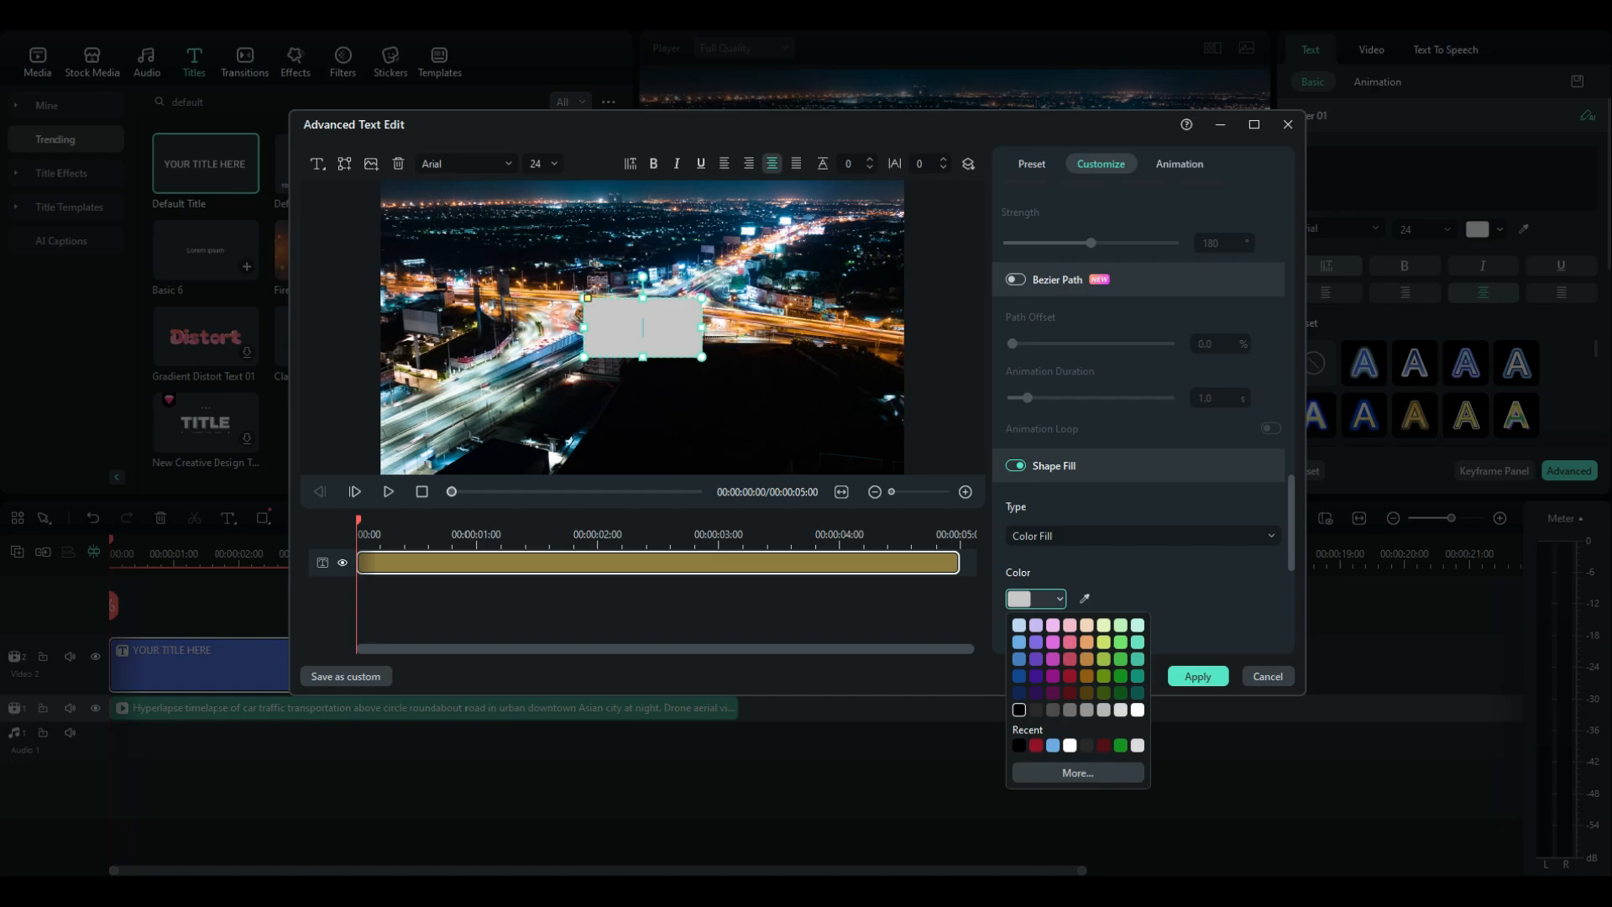
pyautogui.click(1019, 709)
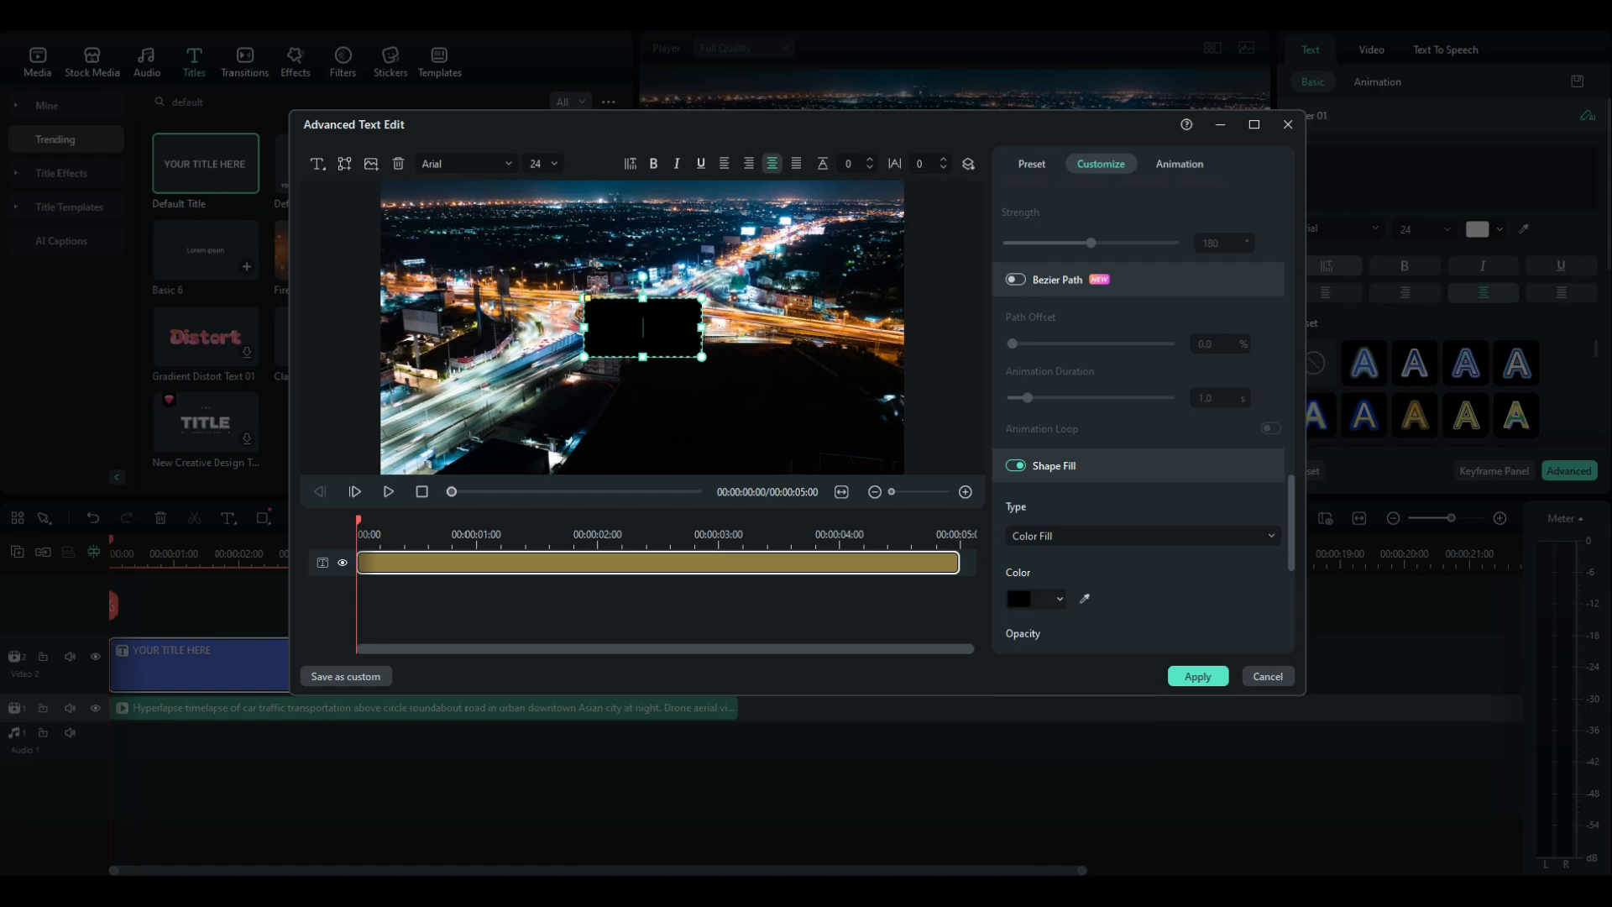
# Stretch the black rectangle so it covers the entire preview frame
pyautogui.moveTo(585, 357); pyautogui.dragTo(353, 472)
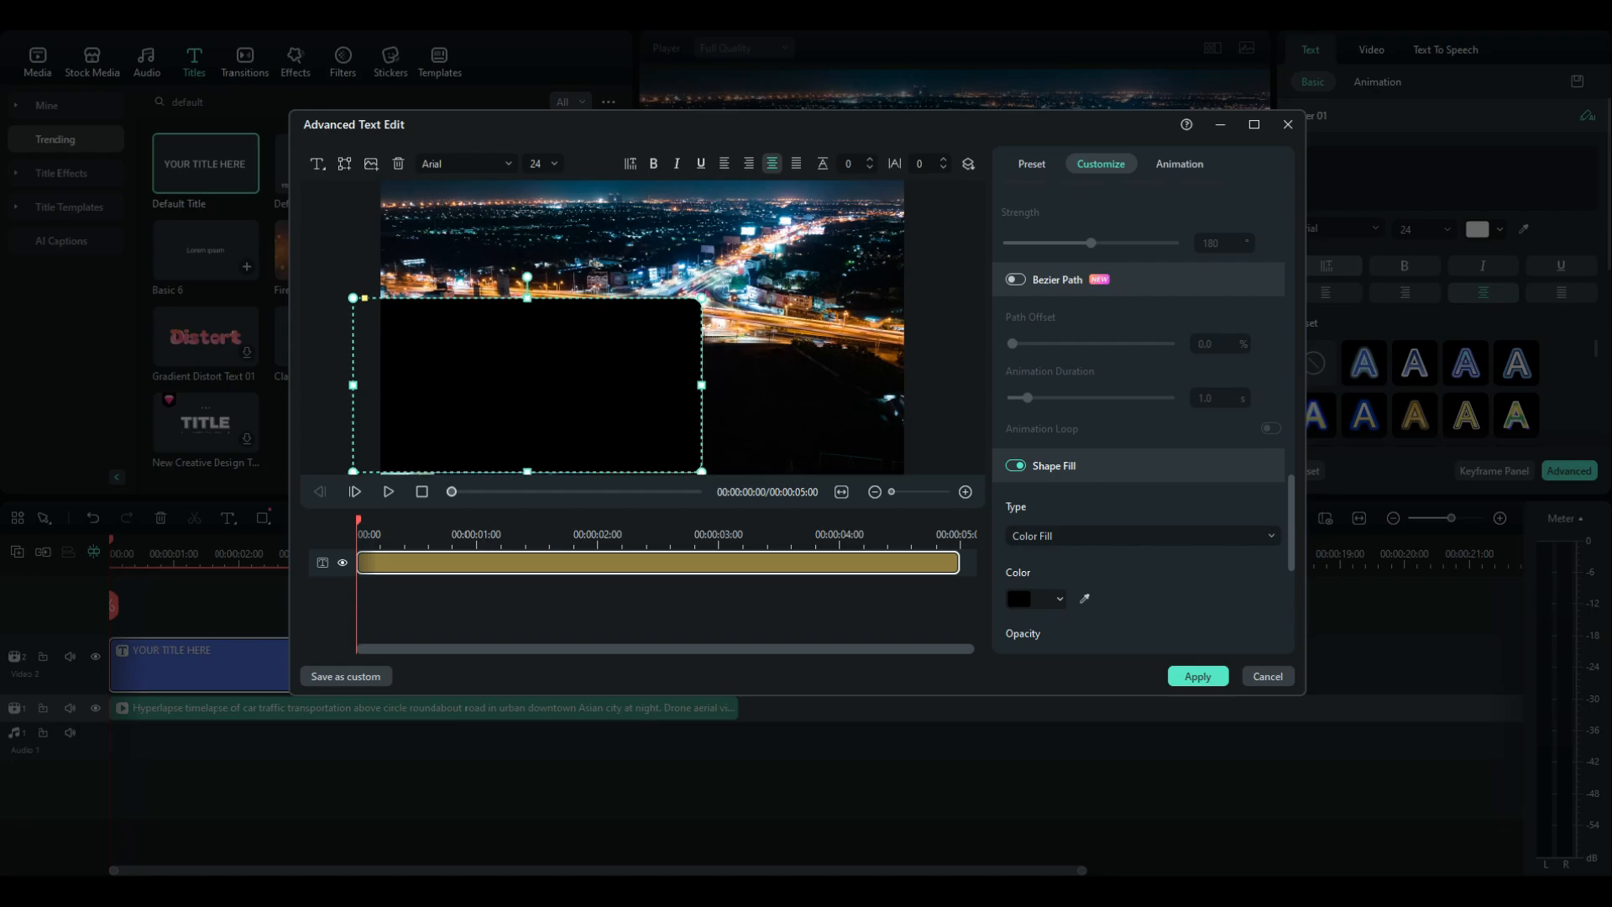
pyautogui.moveTo(702, 298); pyautogui.dragTo(954, 171)
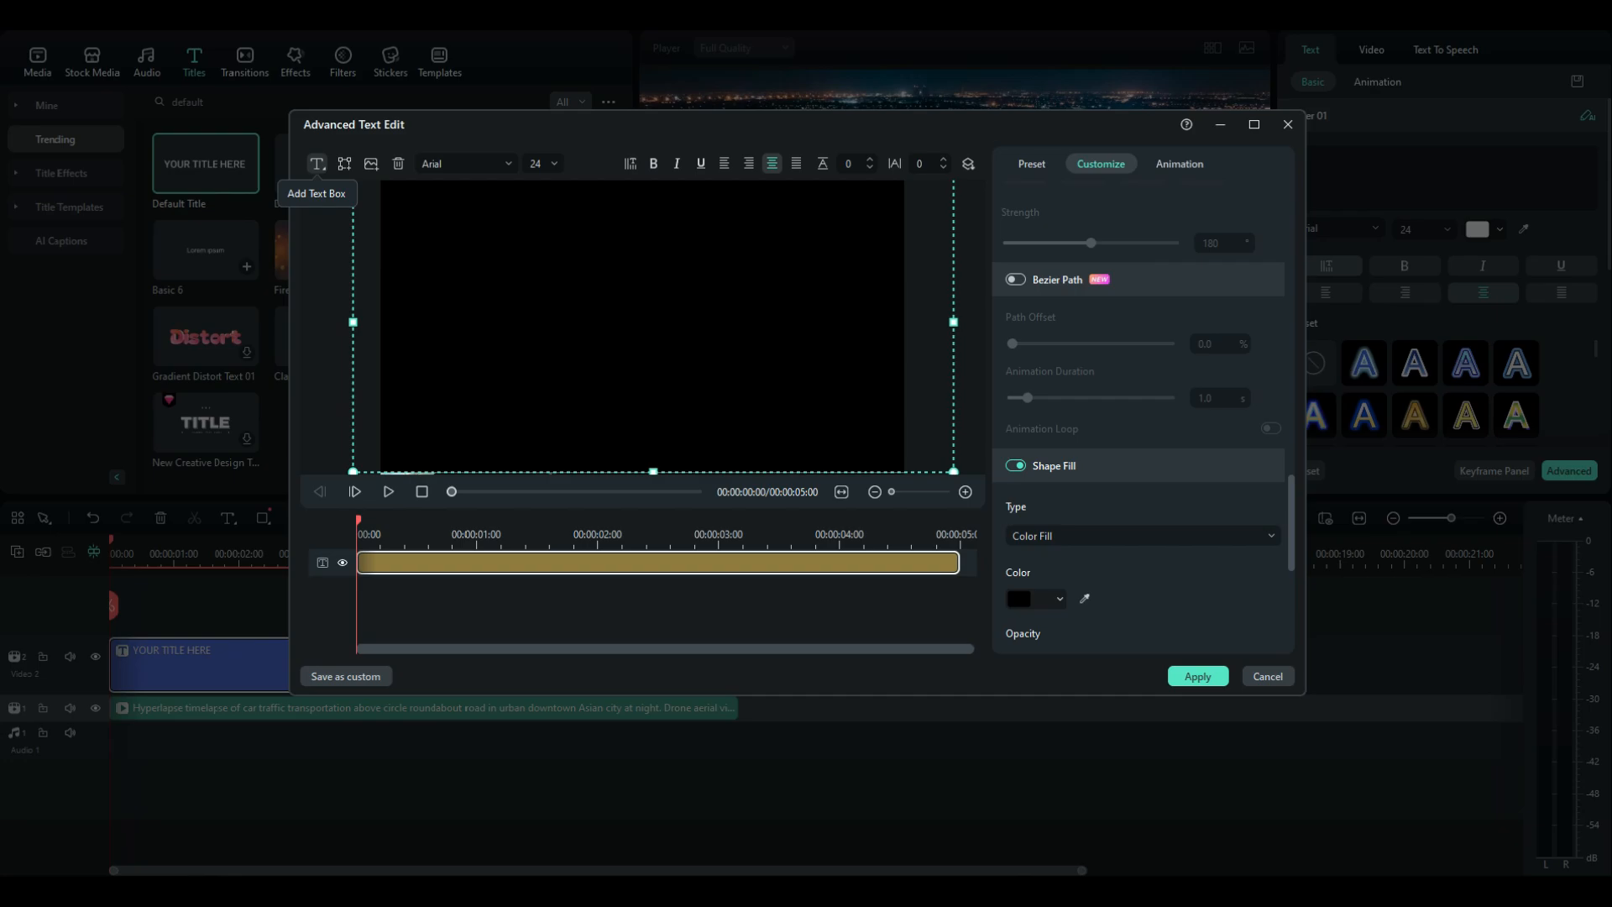
# Add a Quick Text box and move it to the center of the frame
pyautogui.click(317, 163)
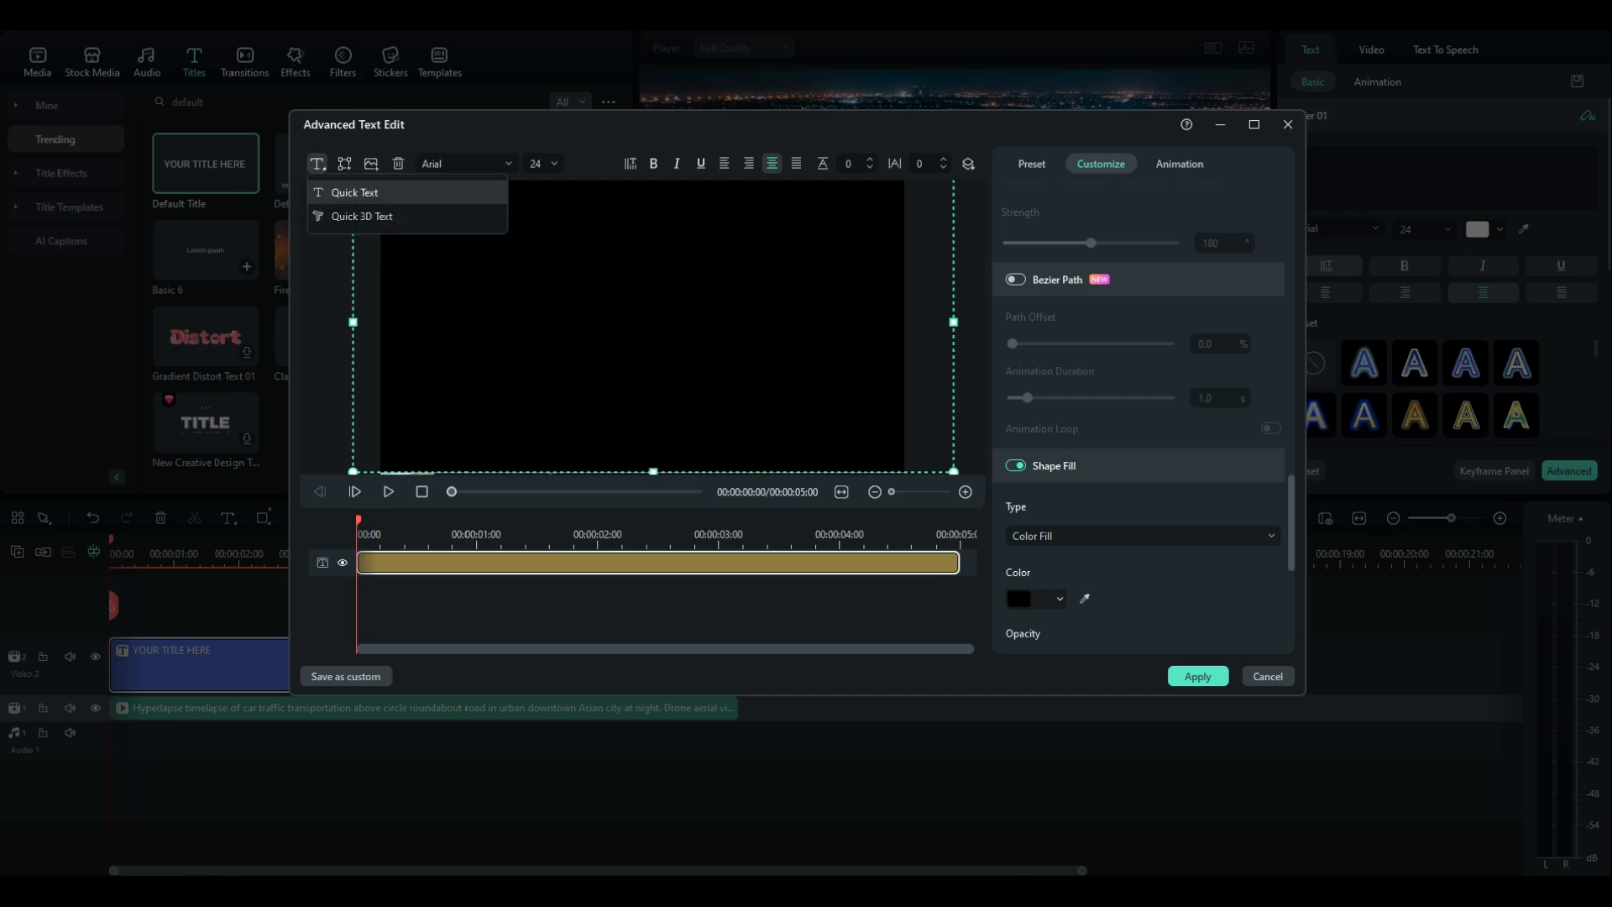
pyautogui.click(355, 193)
pyautogui.click(626, 415)
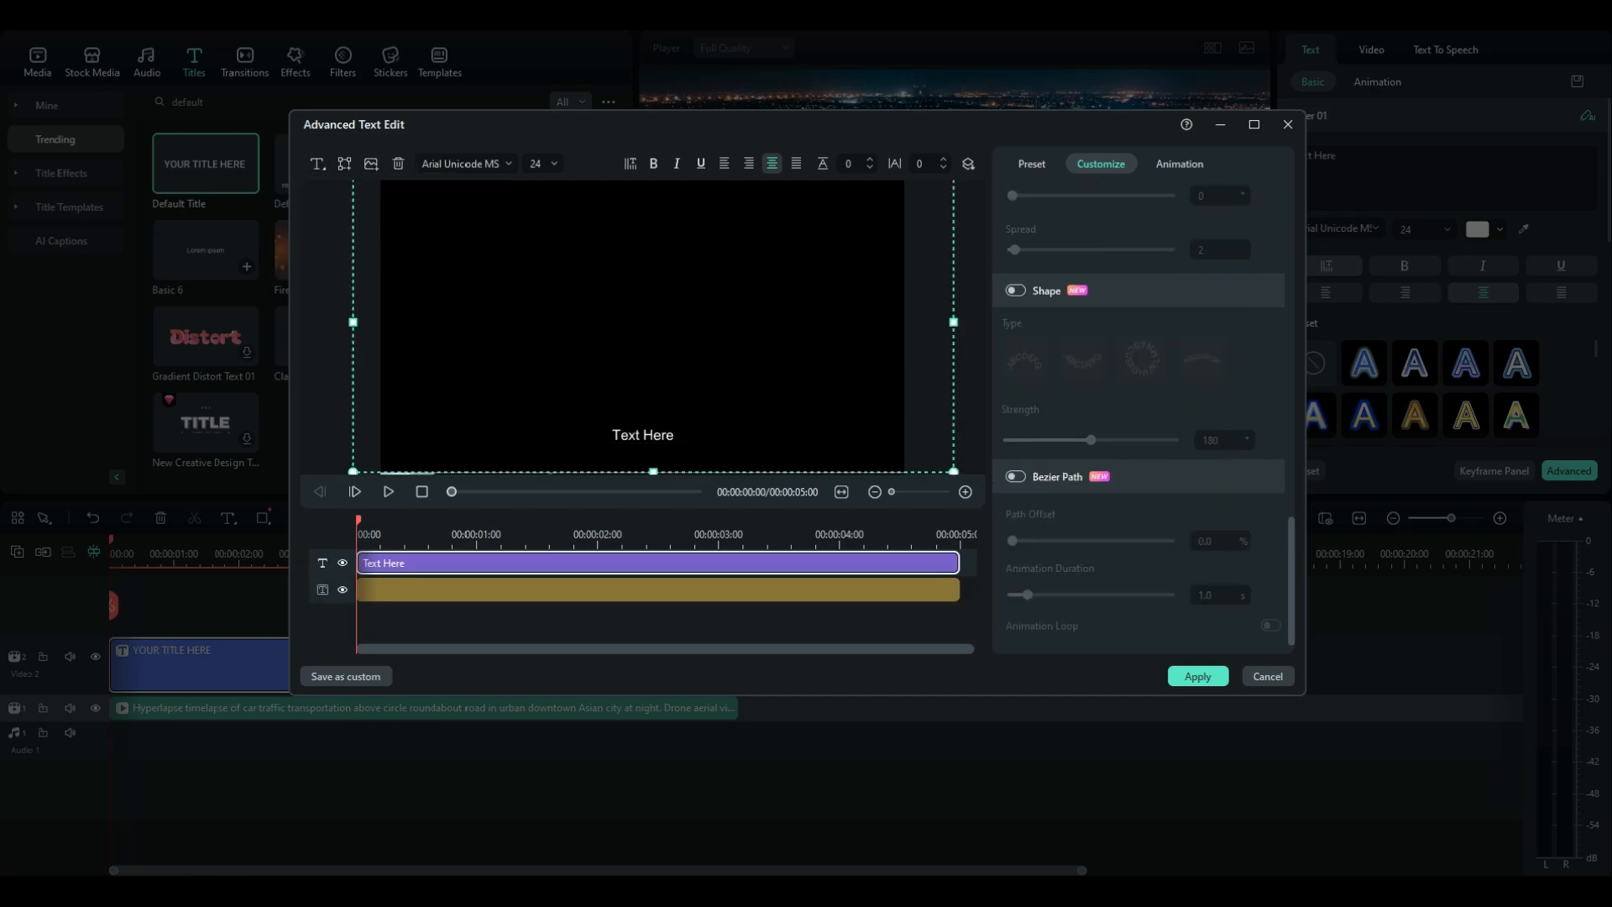
pyautogui.moveTo(642, 434); pyautogui.dragTo(624, 317)
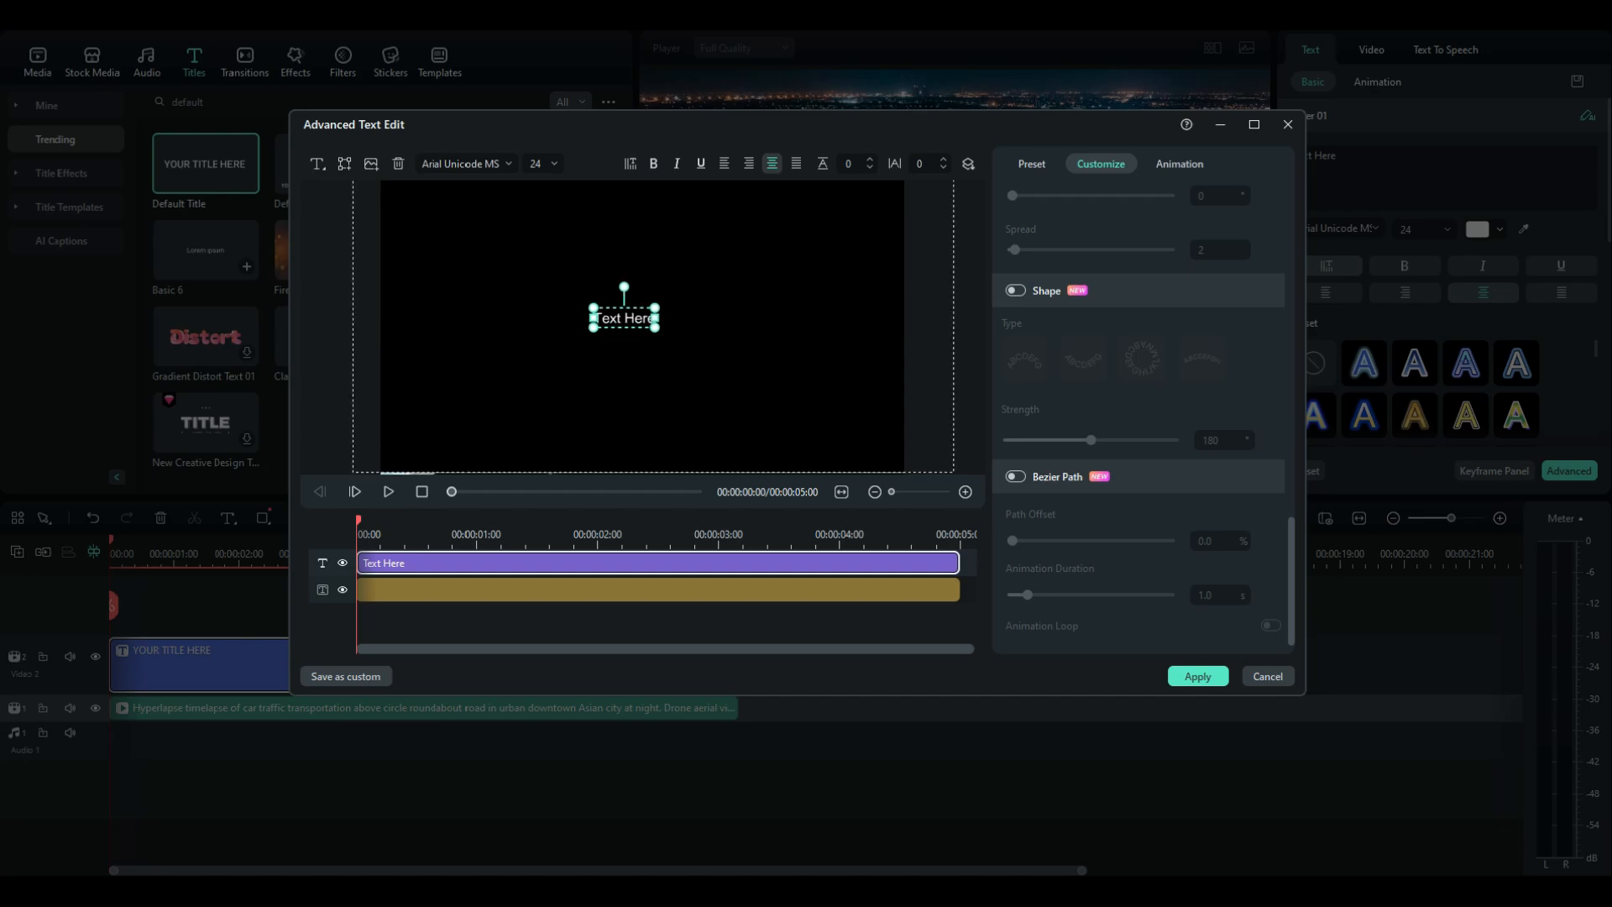
# Replace the quick text's content with ROAD
pyautogui.click(1080, 245)
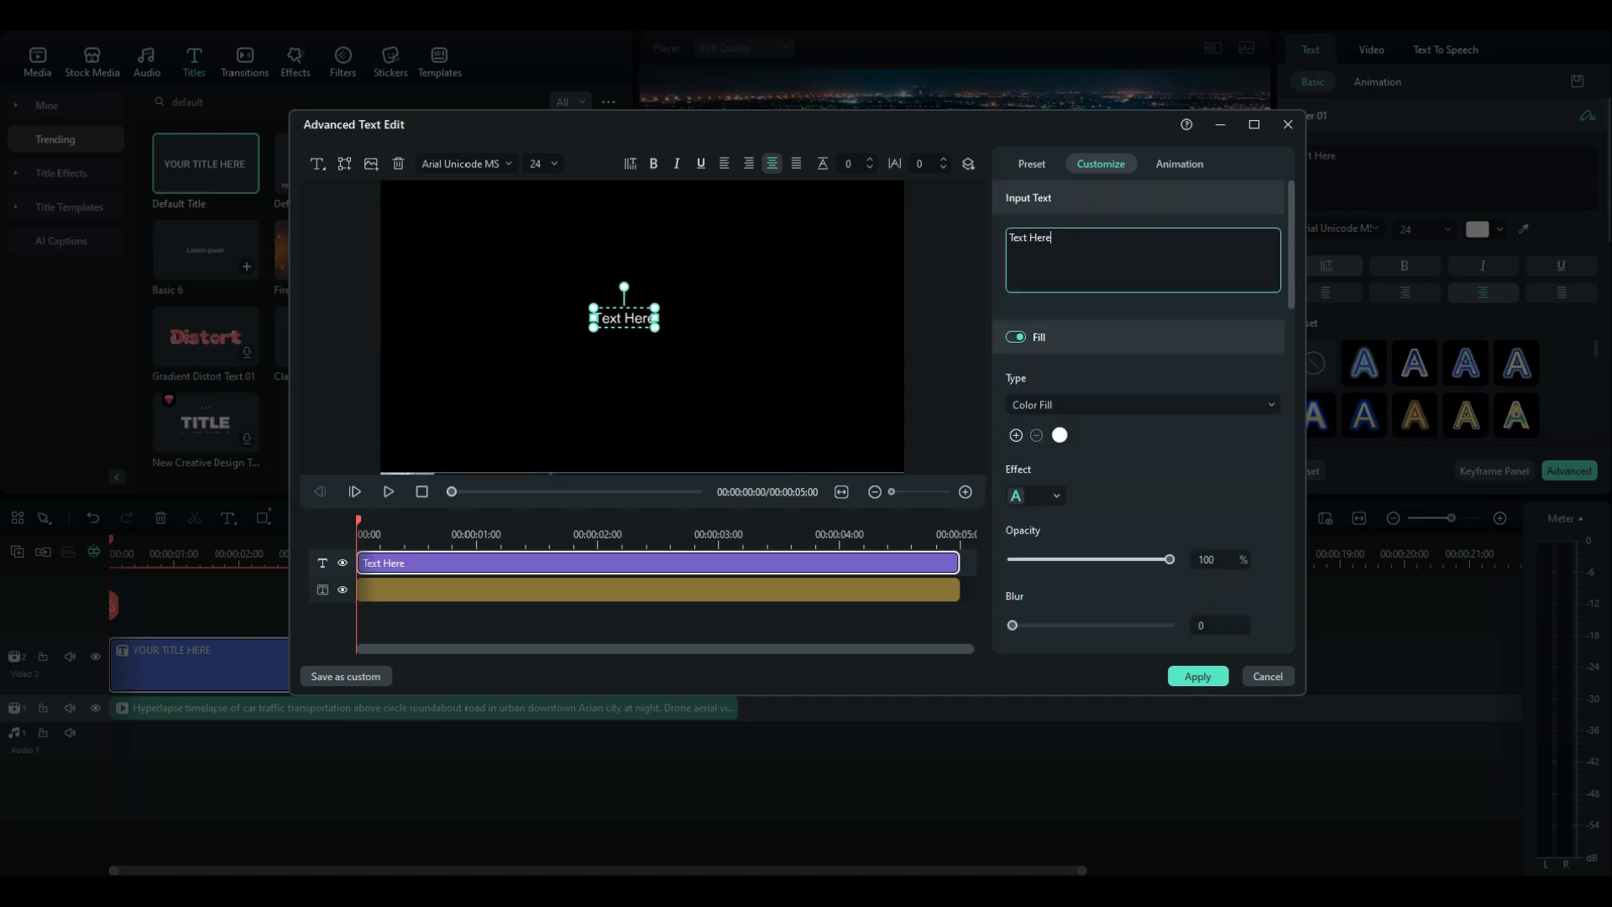
pyautogui.hotkey('ctrl', 'a')
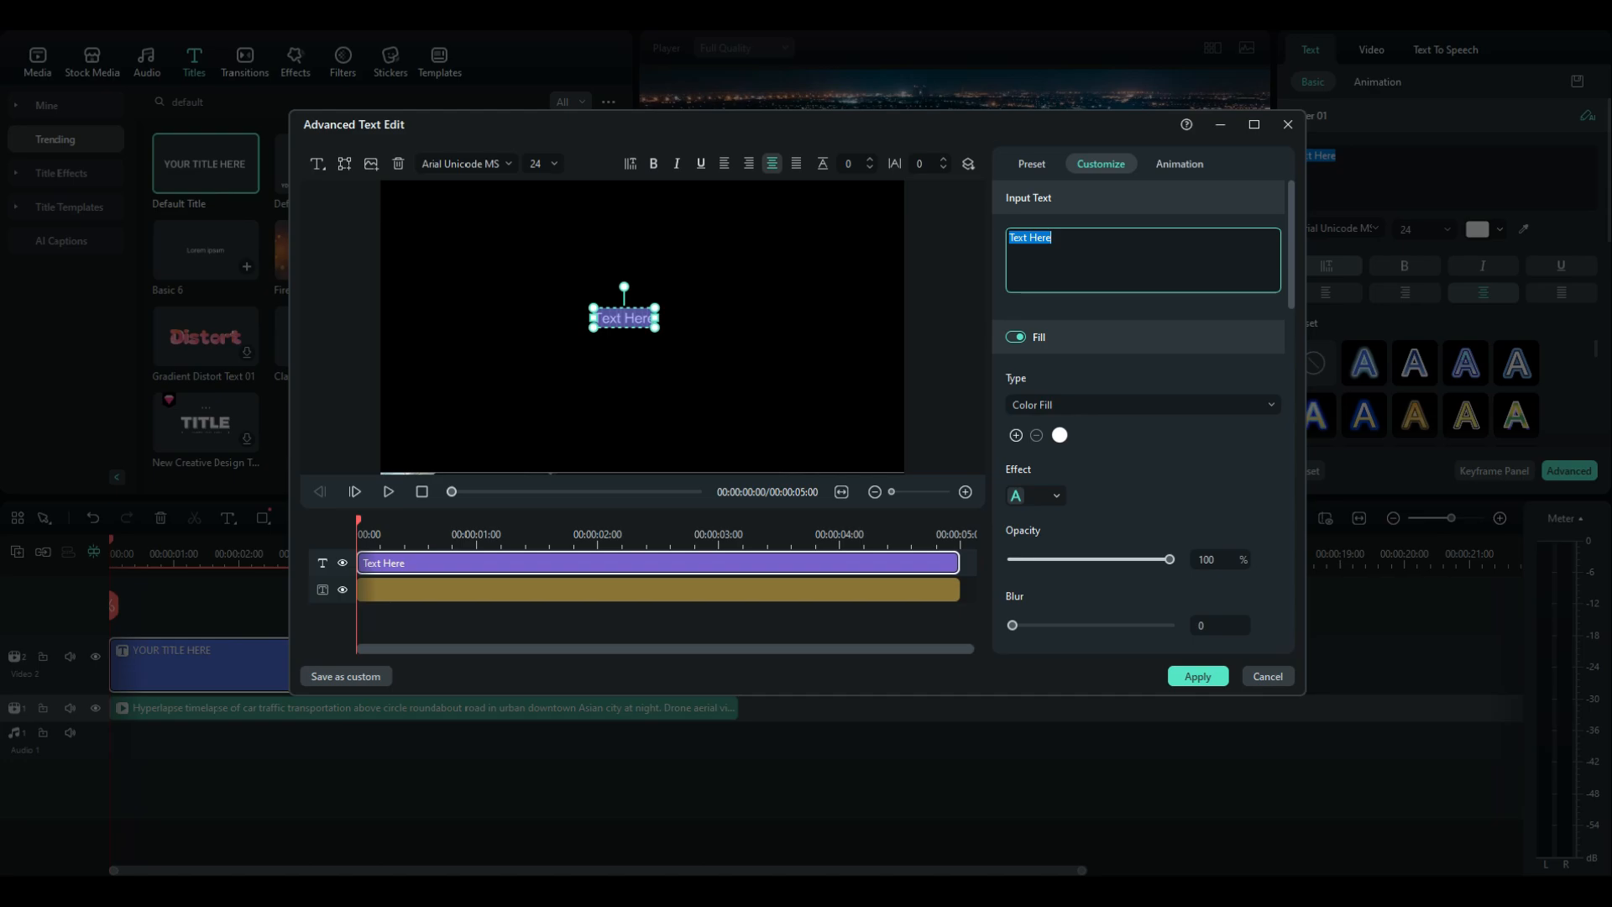
pyautogui.press('BackSpace')
pyautogui.write('ROAD')
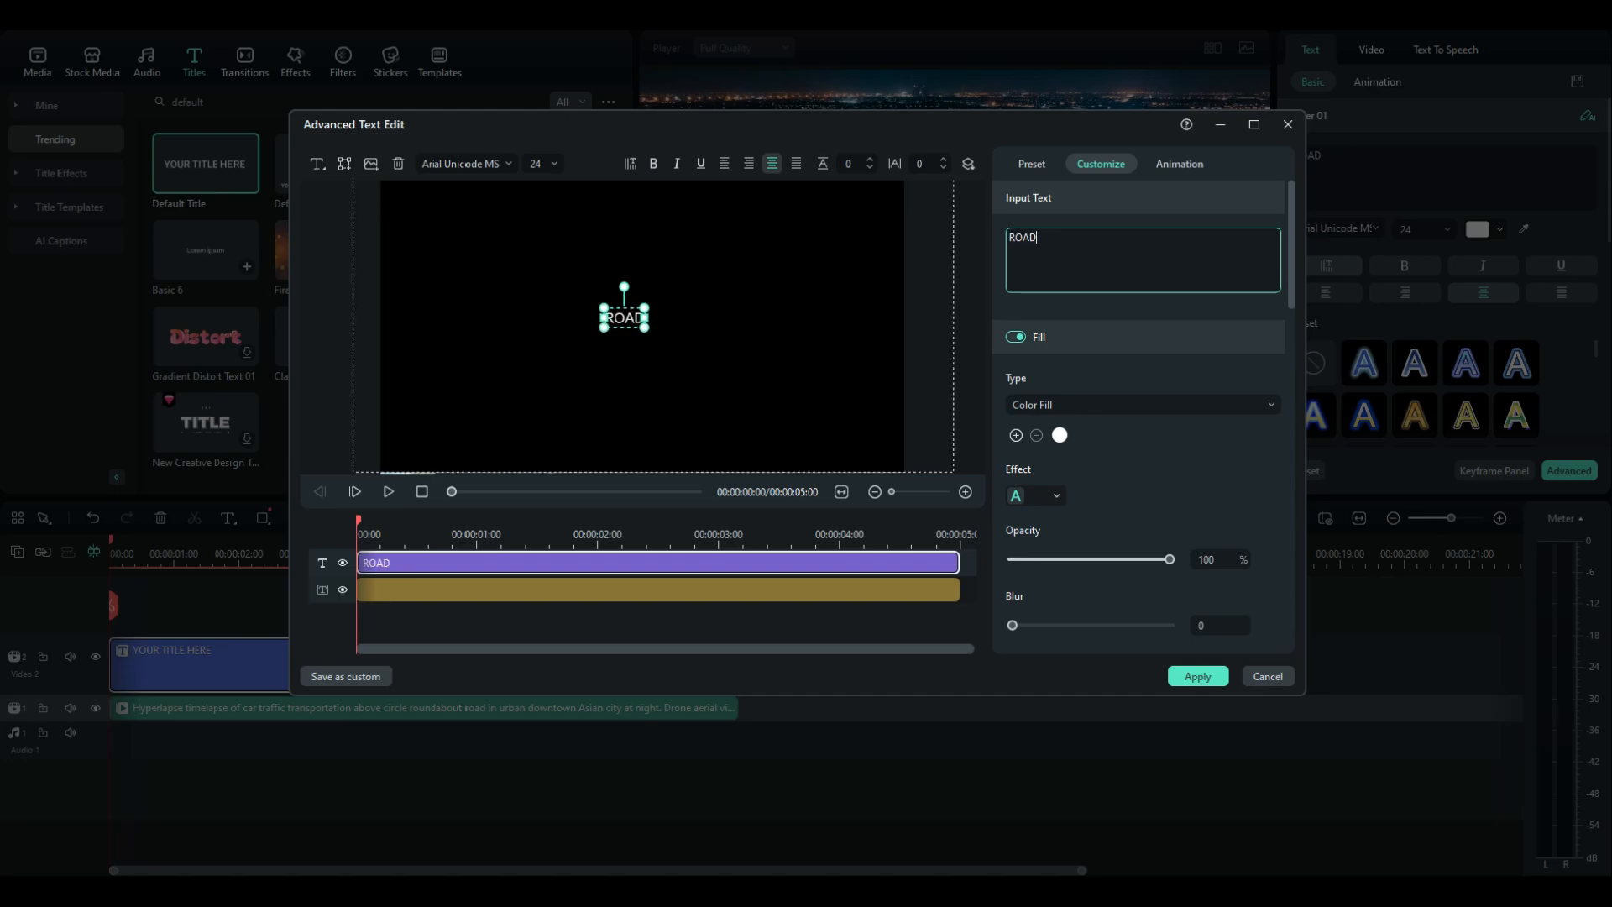
# Change the ROAD text's font to Impact
pyautogui.click(477, 163)
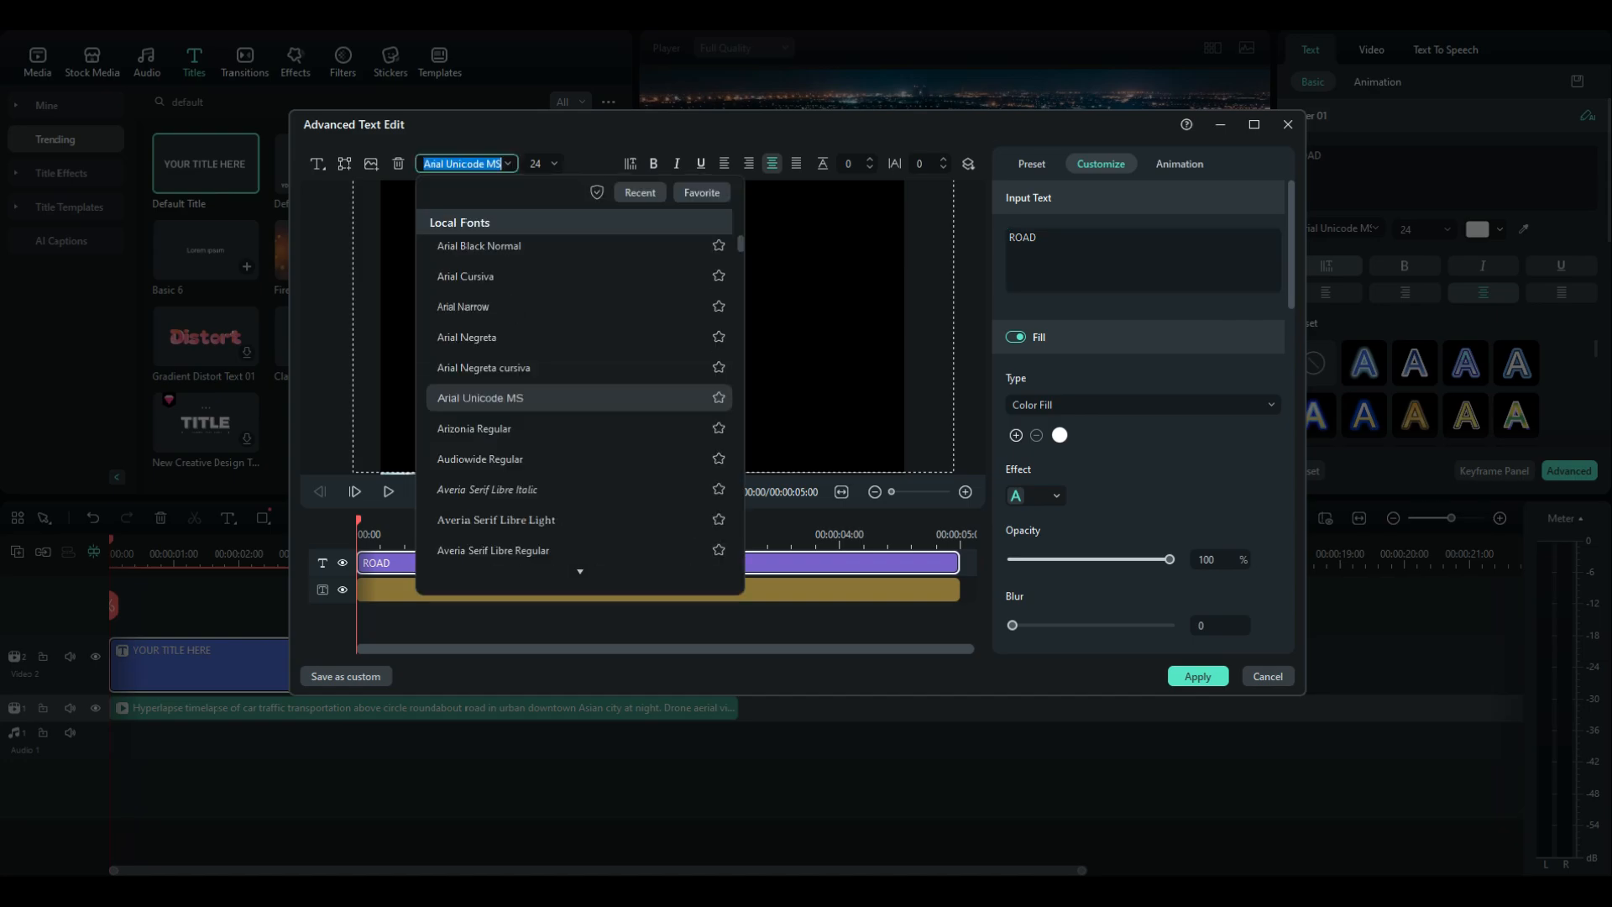
pyautogui.write('IMPACT')
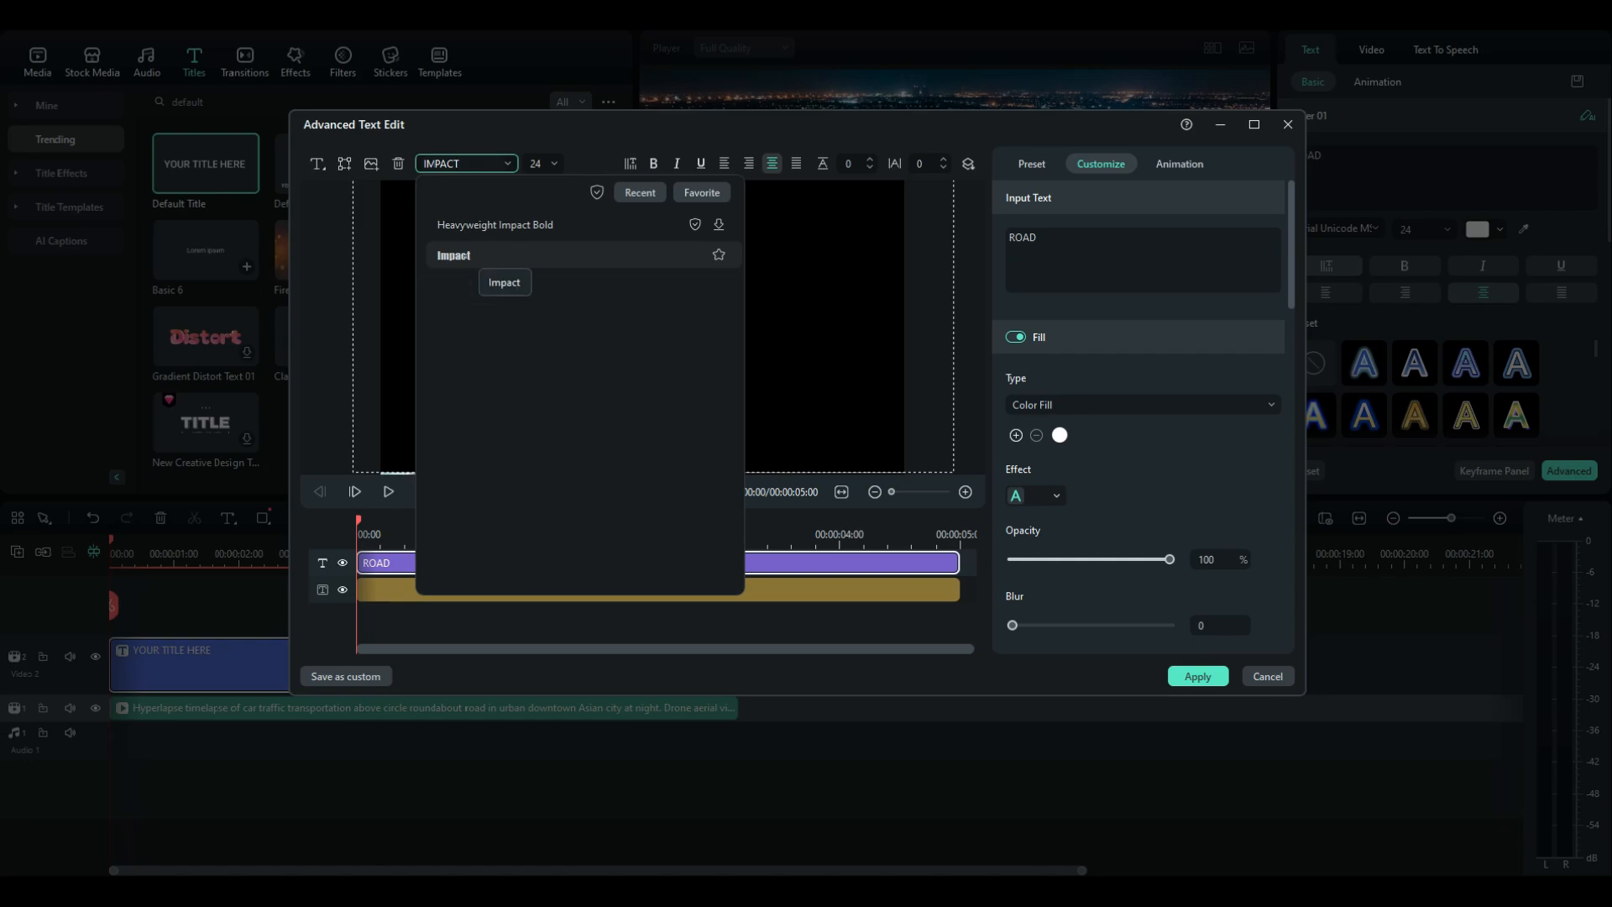
pyautogui.click(470, 255)
# Set the ROAD text's font size to 400
pyautogui.click(542, 164)
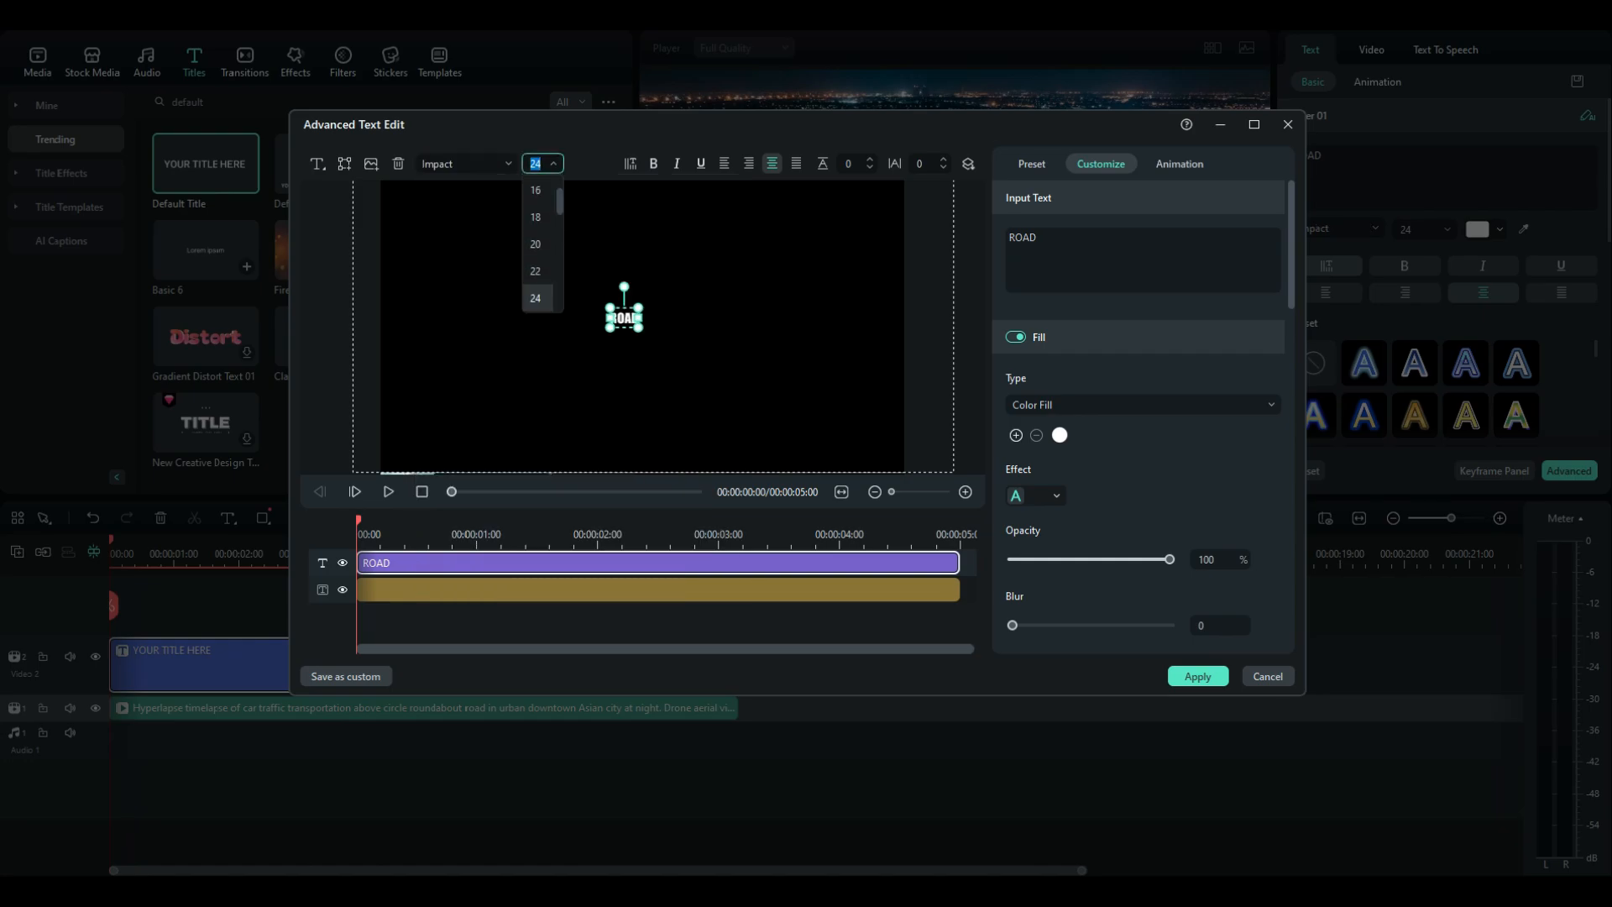
pyautogui.scroll(-1, 537, 286)
pyautogui.click(552, 164)
pyautogui.write('400')
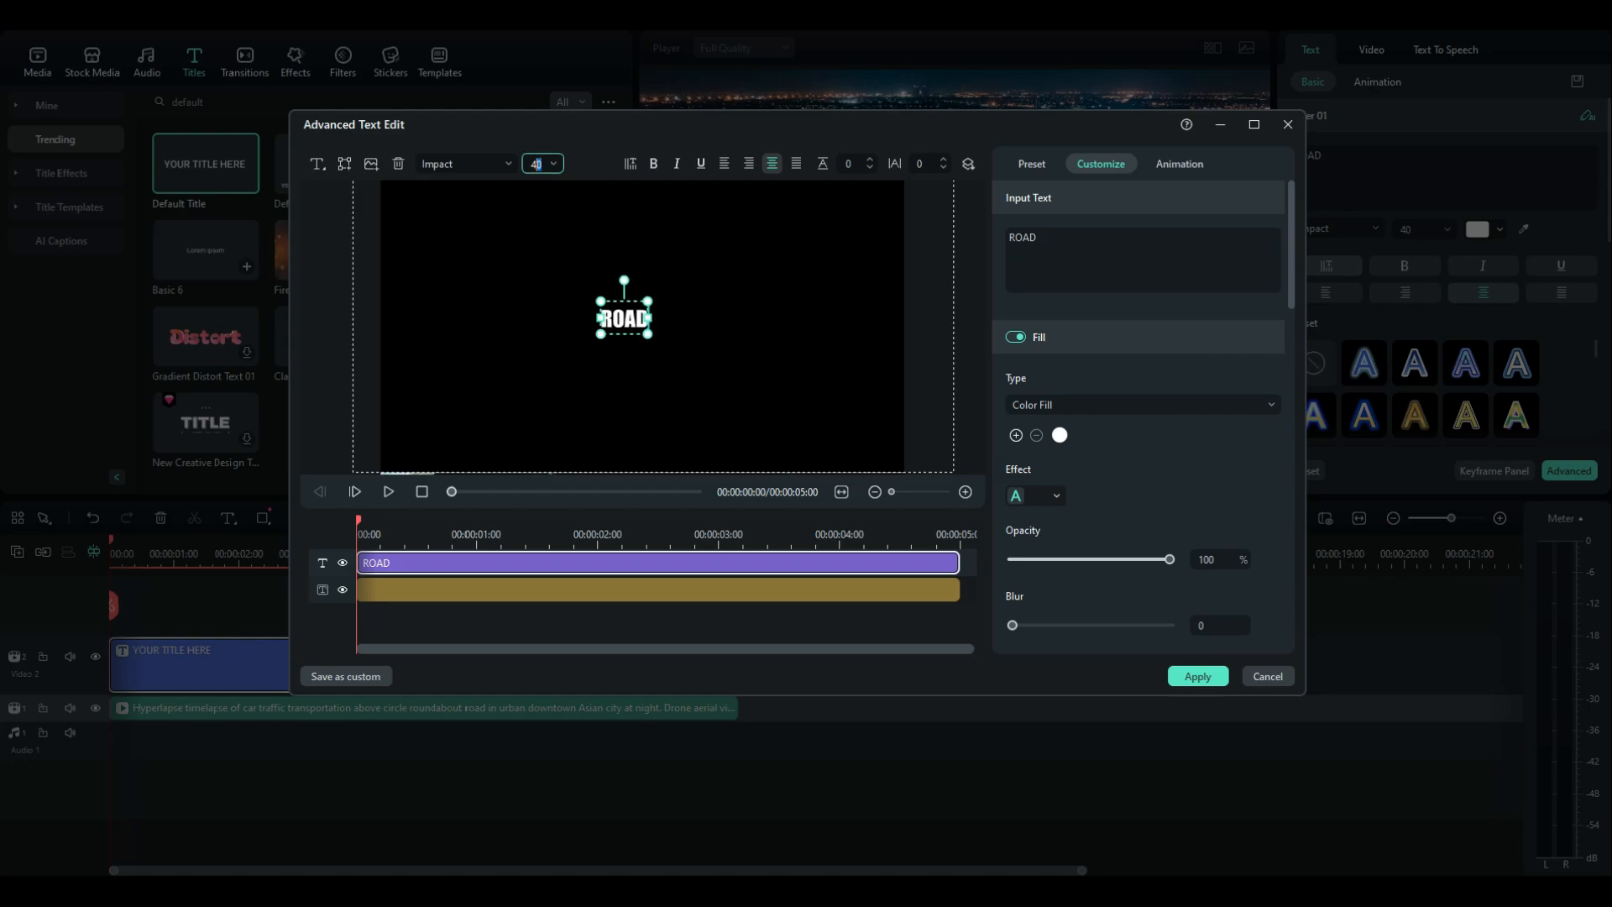
pyautogui.press('Return')
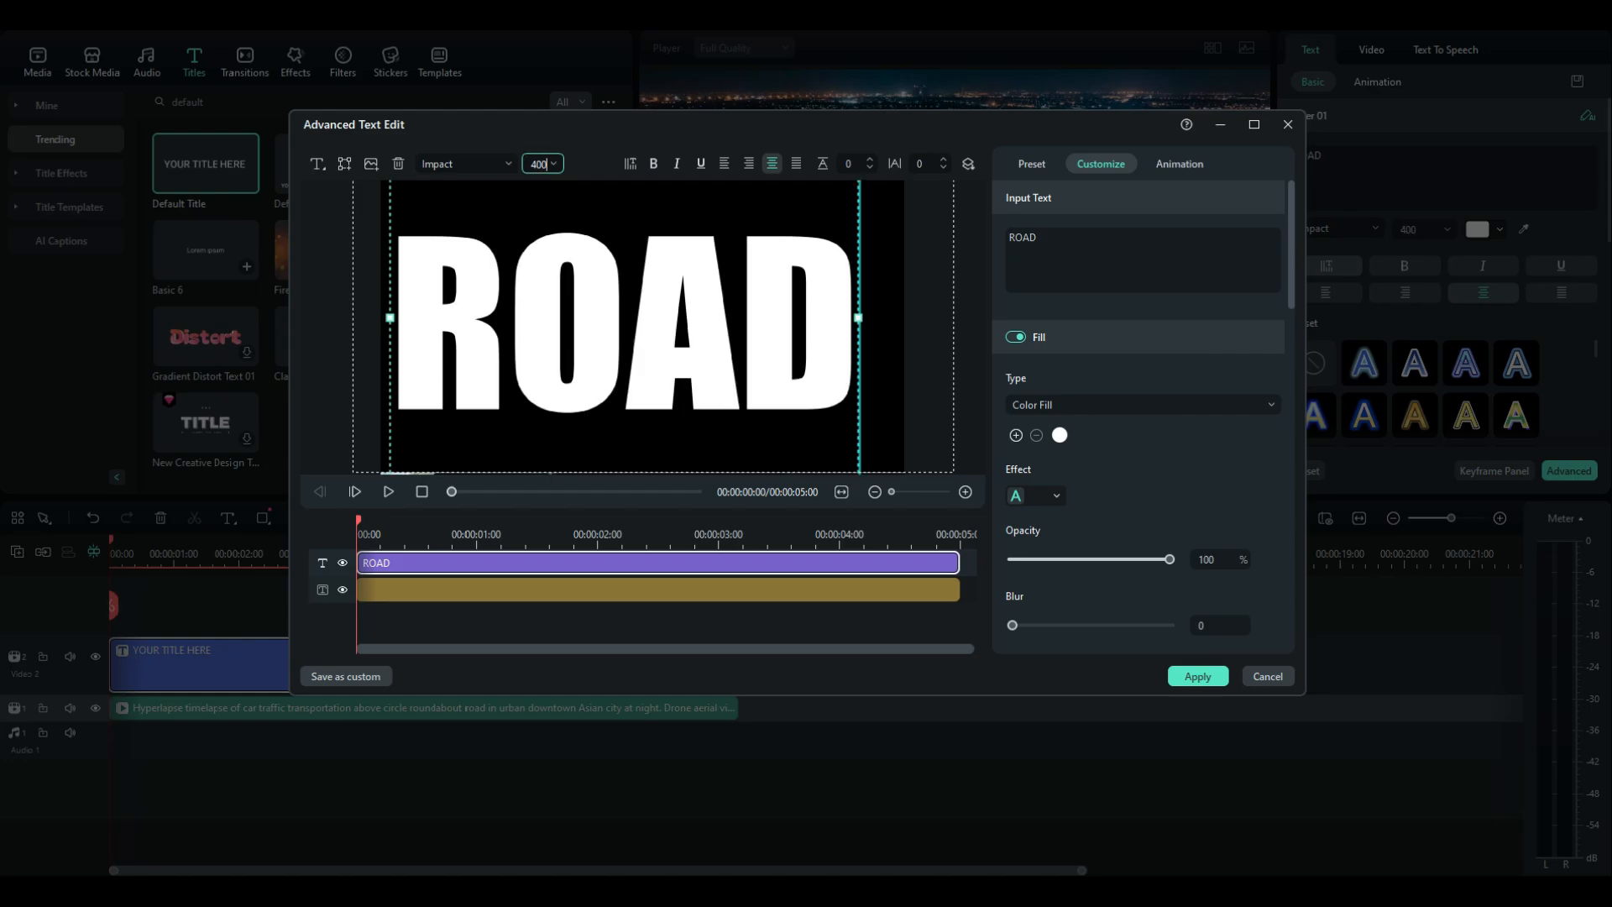
# Reposition the ROAD text so it sits centered over the black rectangle
pyautogui.click(658, 589)
pyautogui.click(625, 323)
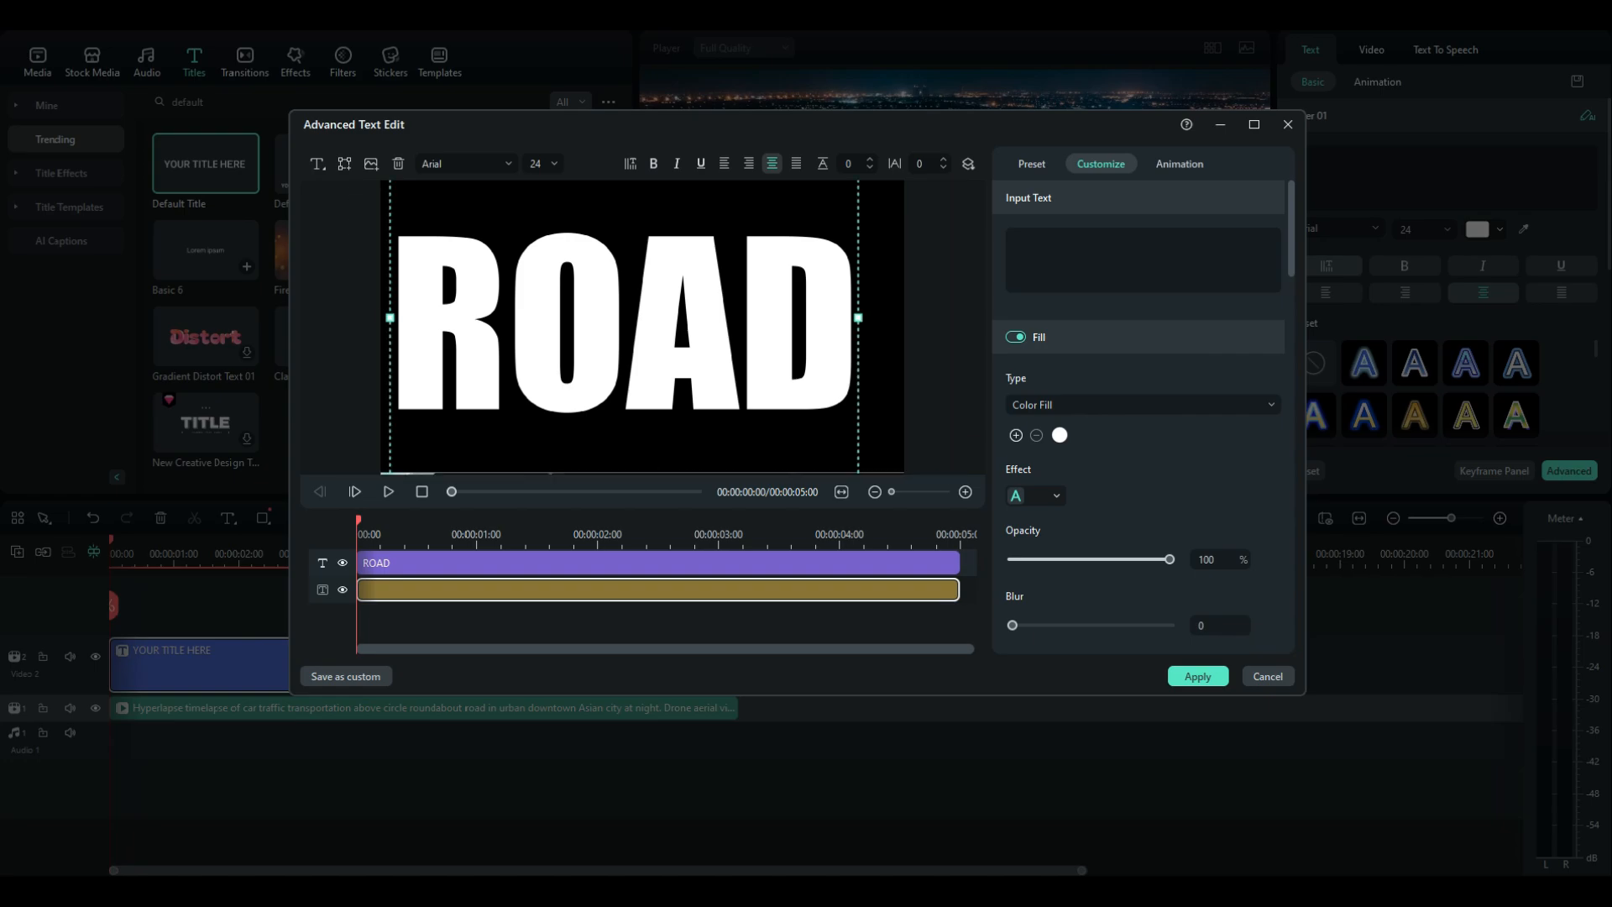
pyautogui.moveTo(624, 319); pyautogui.dragTo(643, 324)
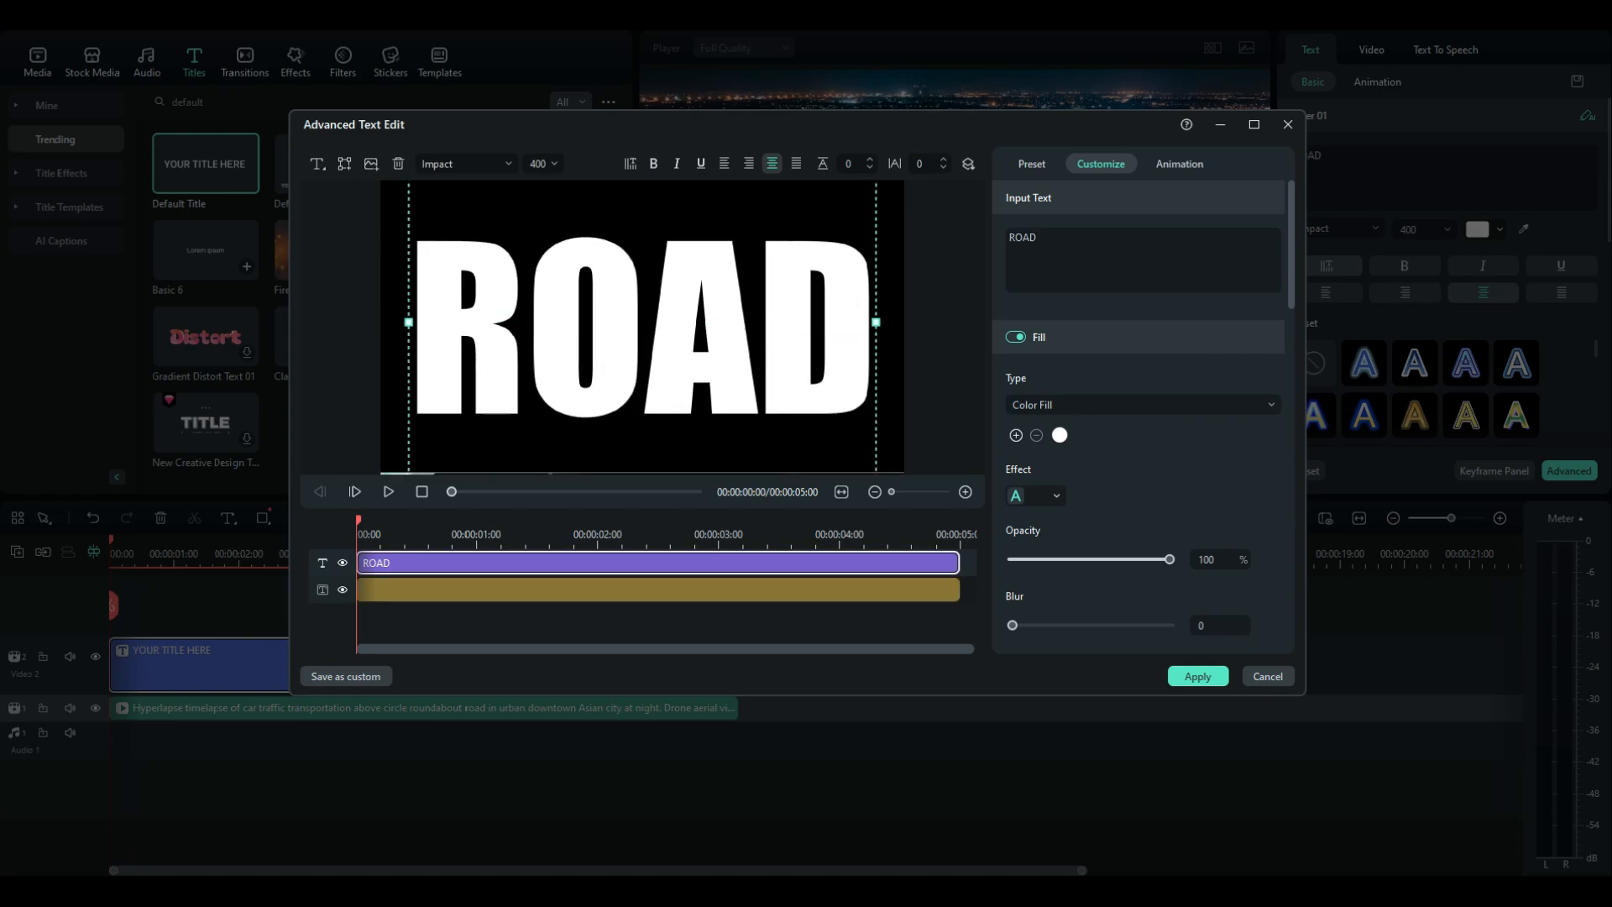
pyautogui.click(659, 589)
pyautogui.click(643, 323)
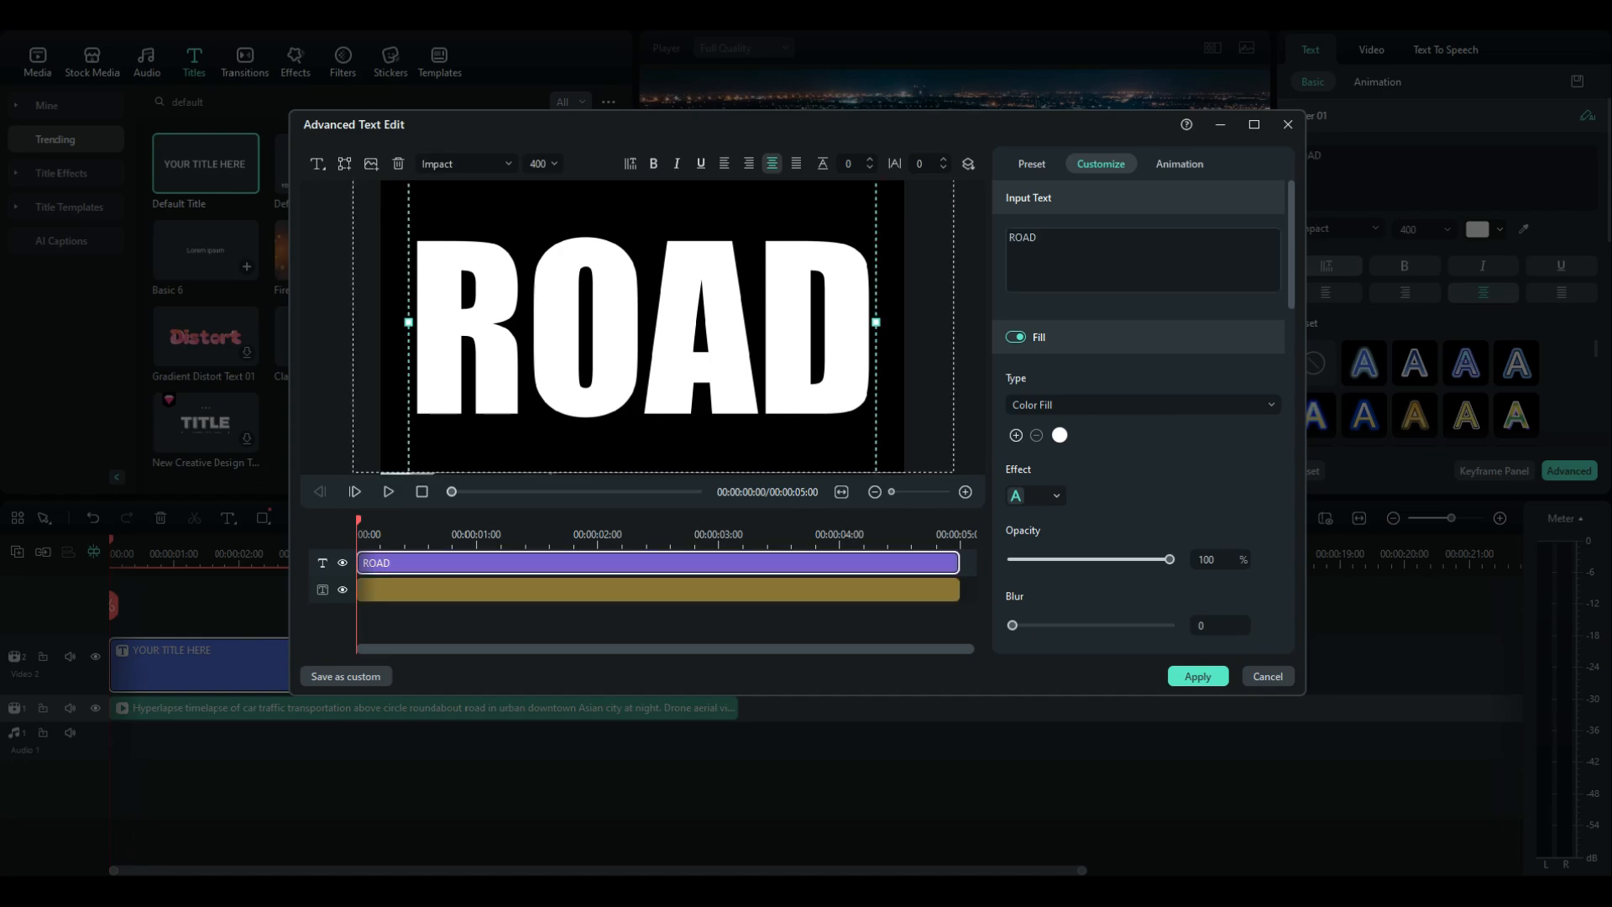
# Apply the Type Wri… In animation to the ROAD text
pyautogui.click(1180, 164)
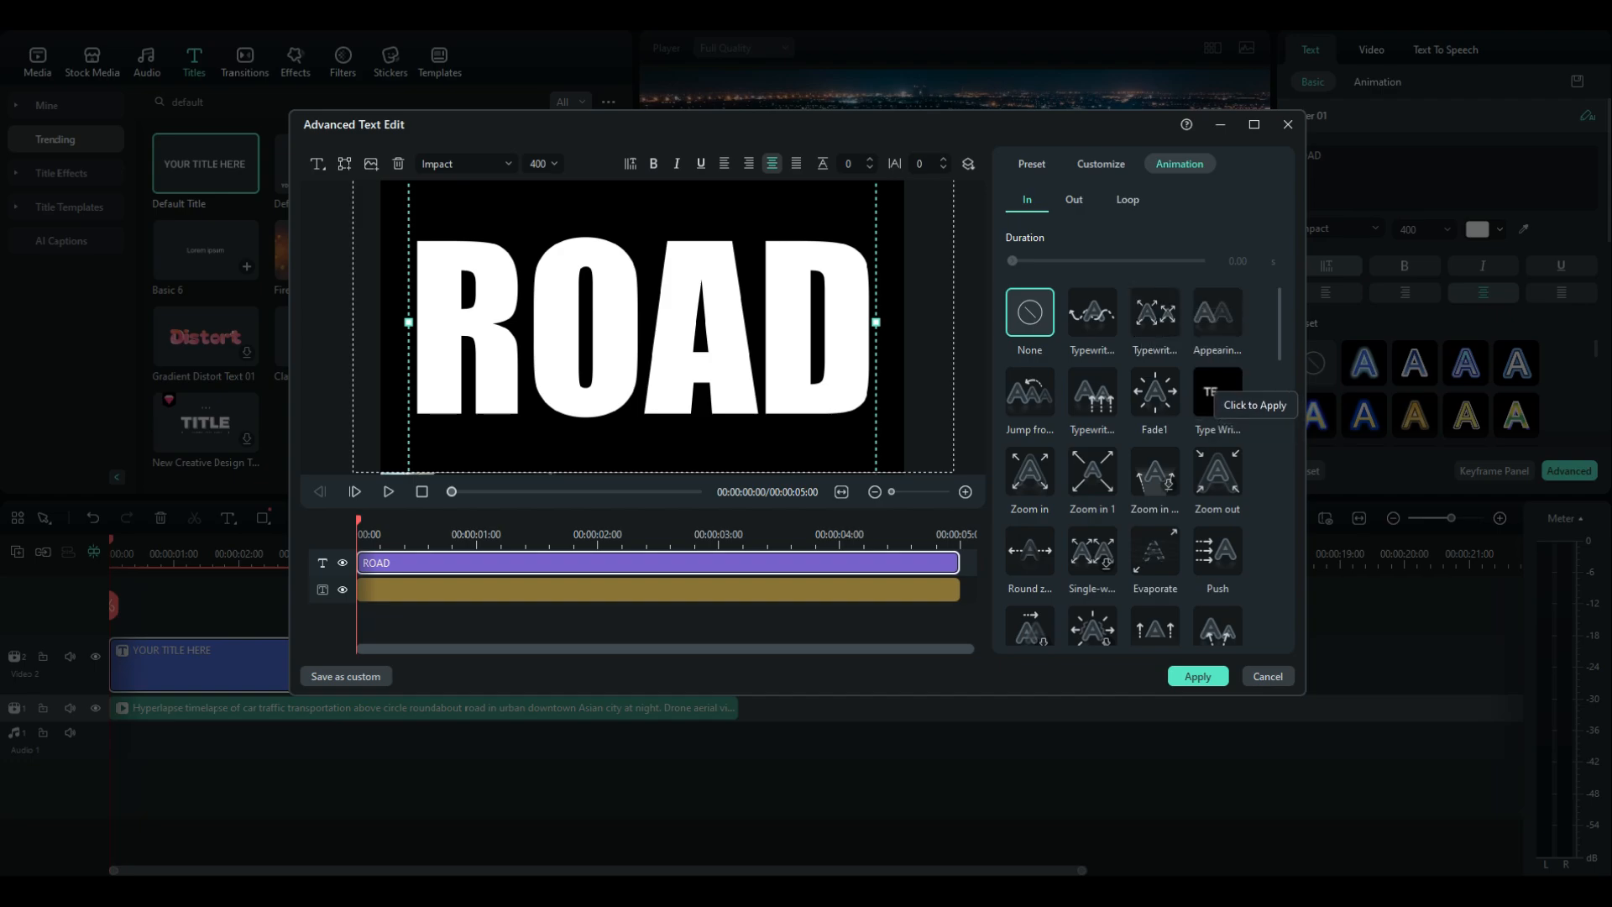
pyautogui.click(1217, 393)
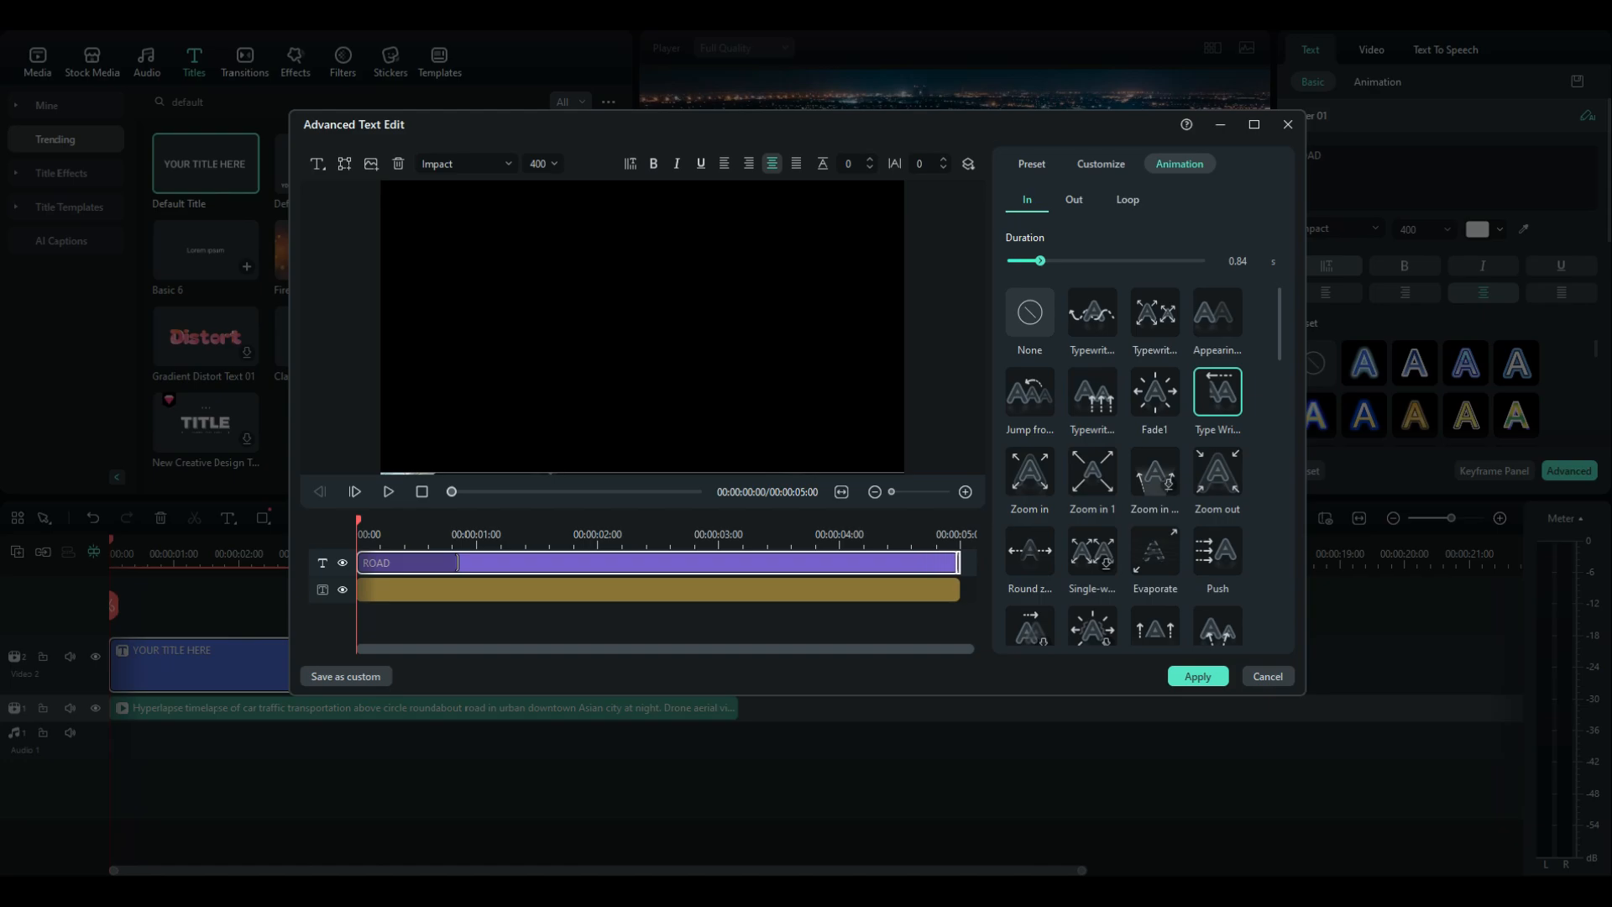
# Set the In animation duration to 5.00 s and apply the advanced text edits
pyautogui.moveTo(1040, 261); pyautogui.dragTo(1202, 261)
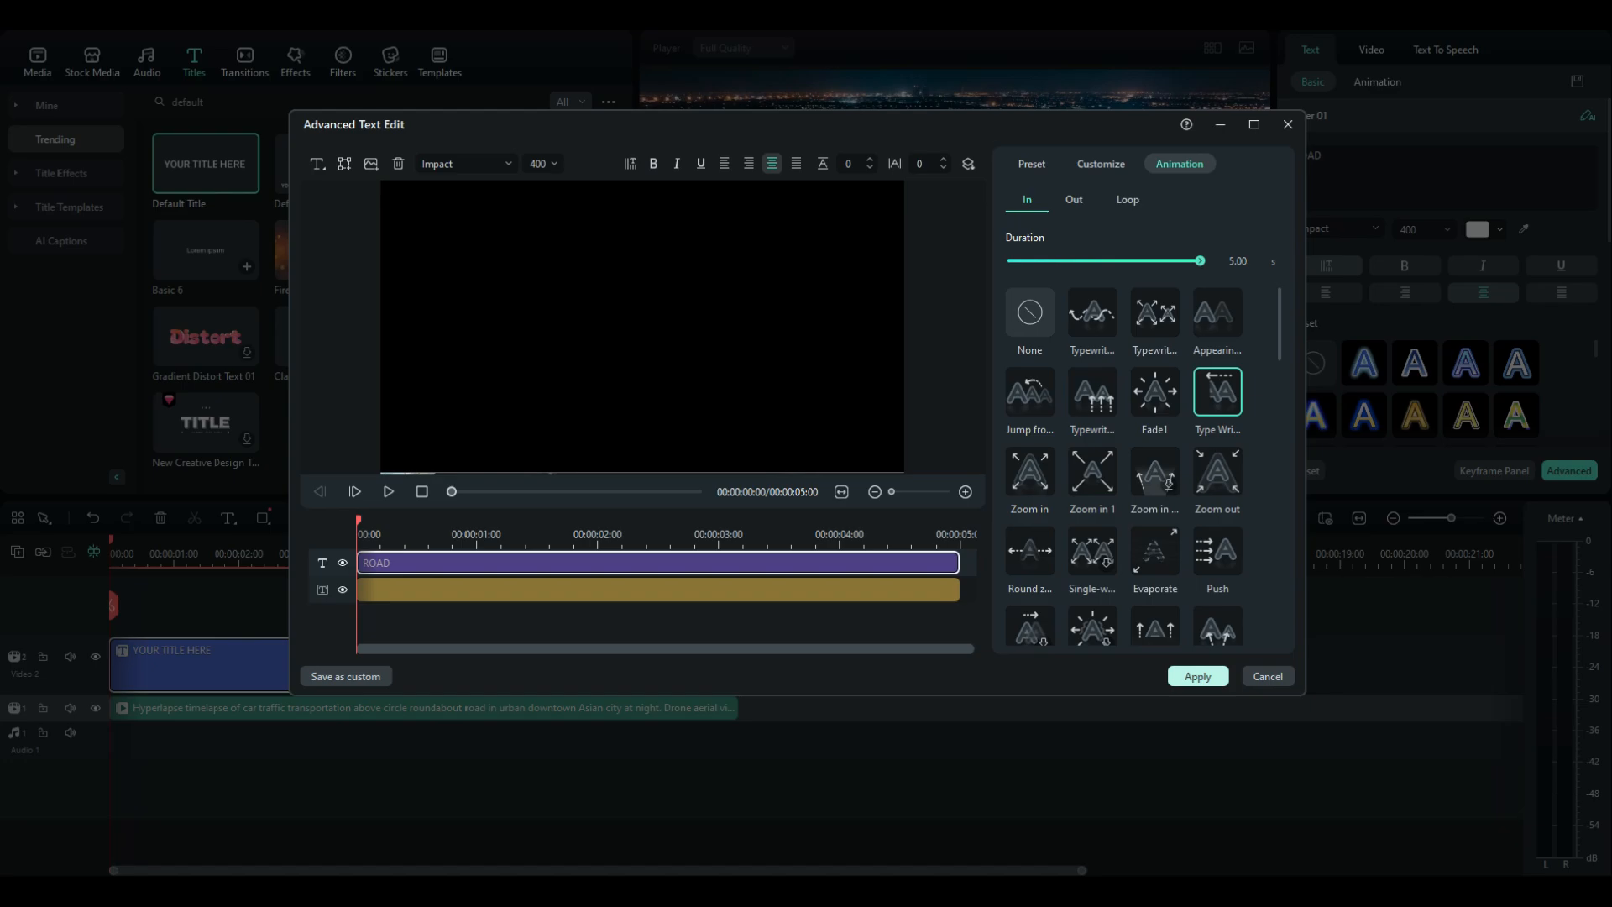
pyautogui.click(1198, 676)
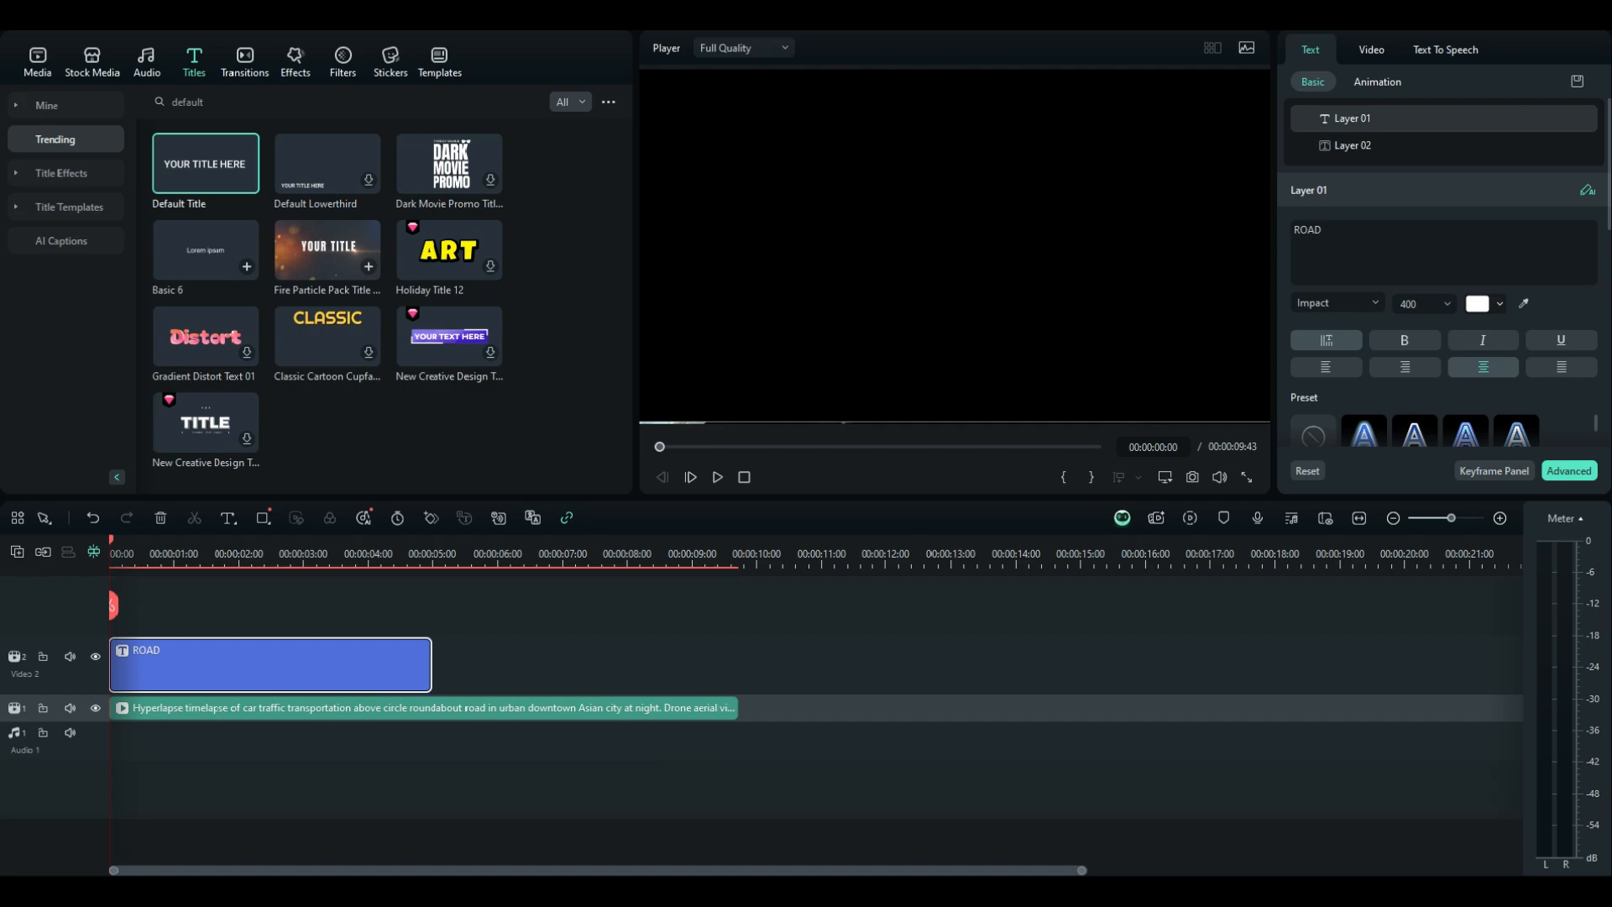
# Set the title clip's blend mode to Multiply, then preview the result in full screen
pyautogui.click(1372, 51)
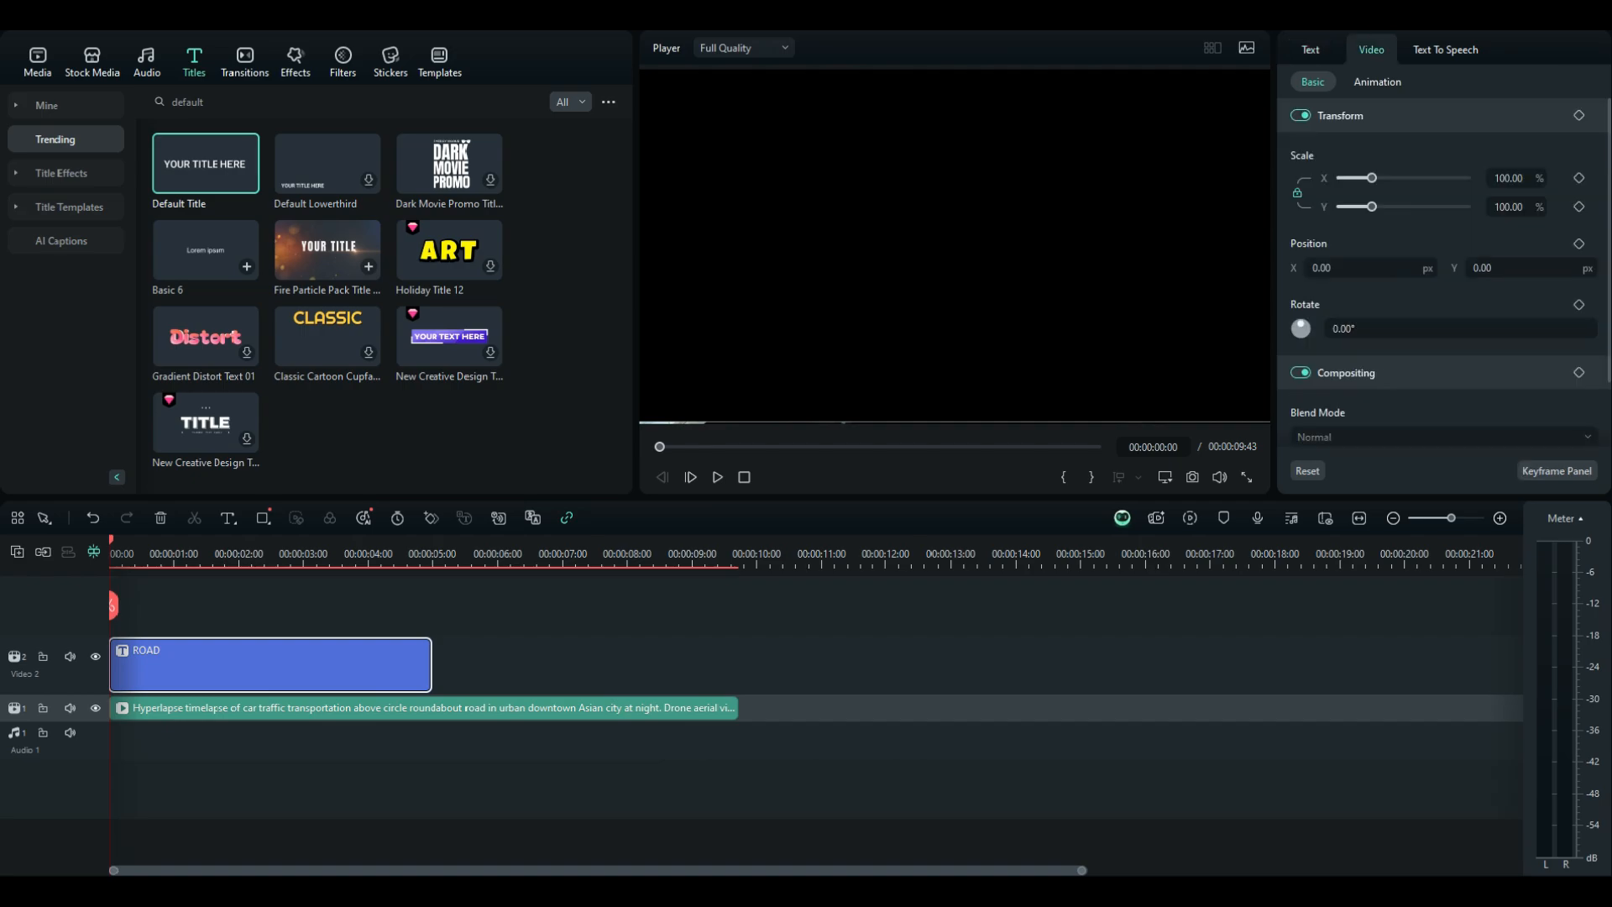
pyautogui.click(1442, 436)
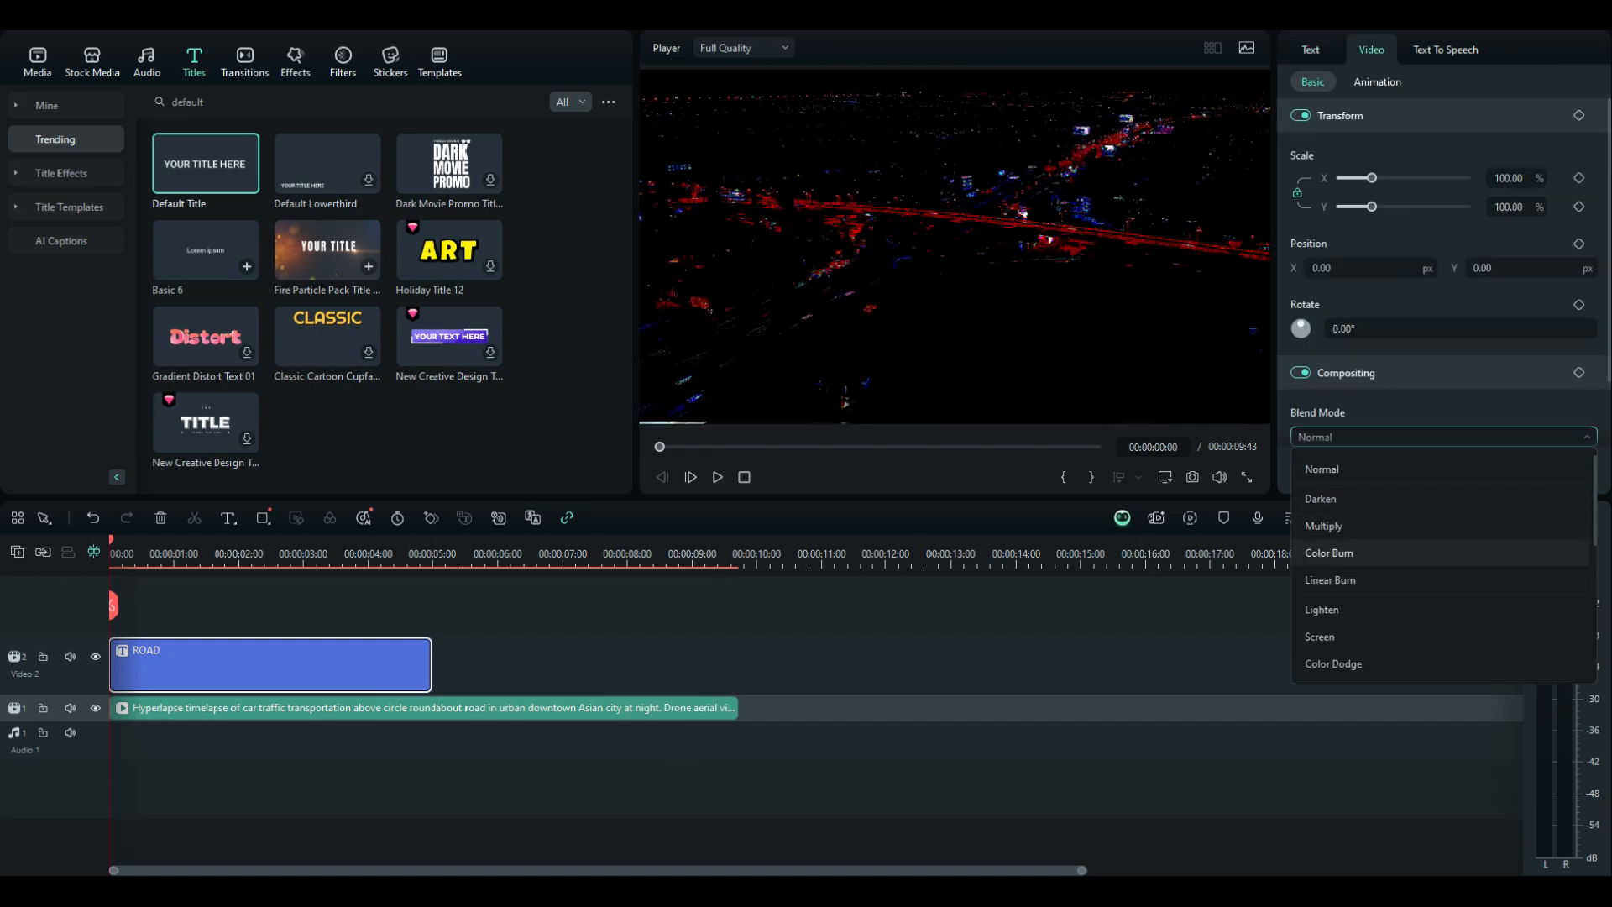
pyautogui.click(1324, 526)
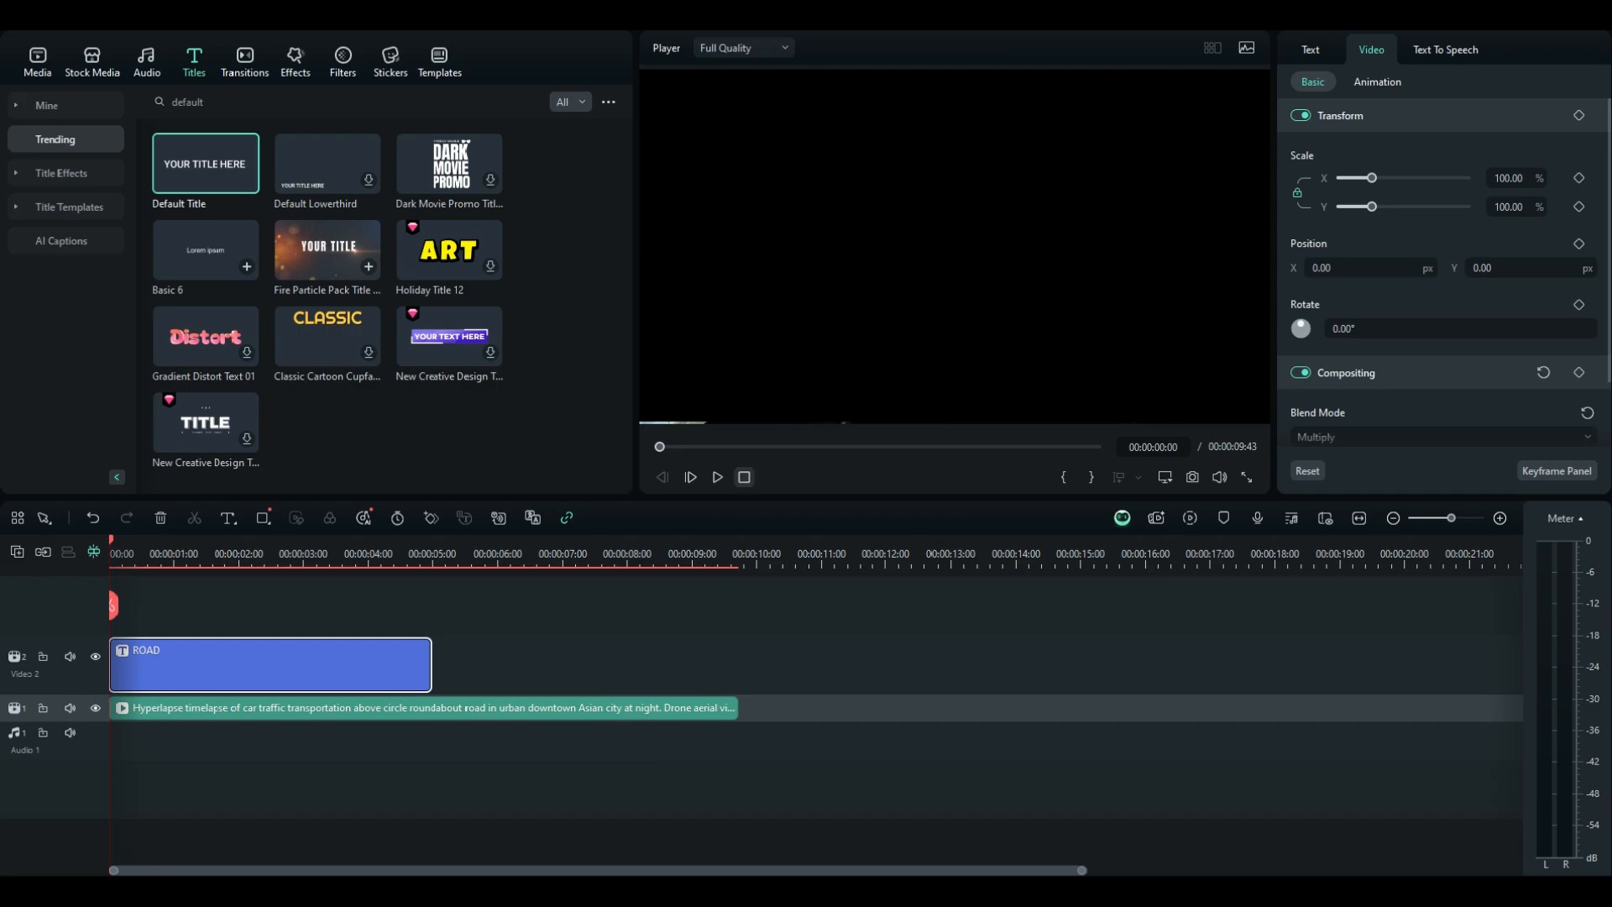
pyautogui.click(1247, 477)
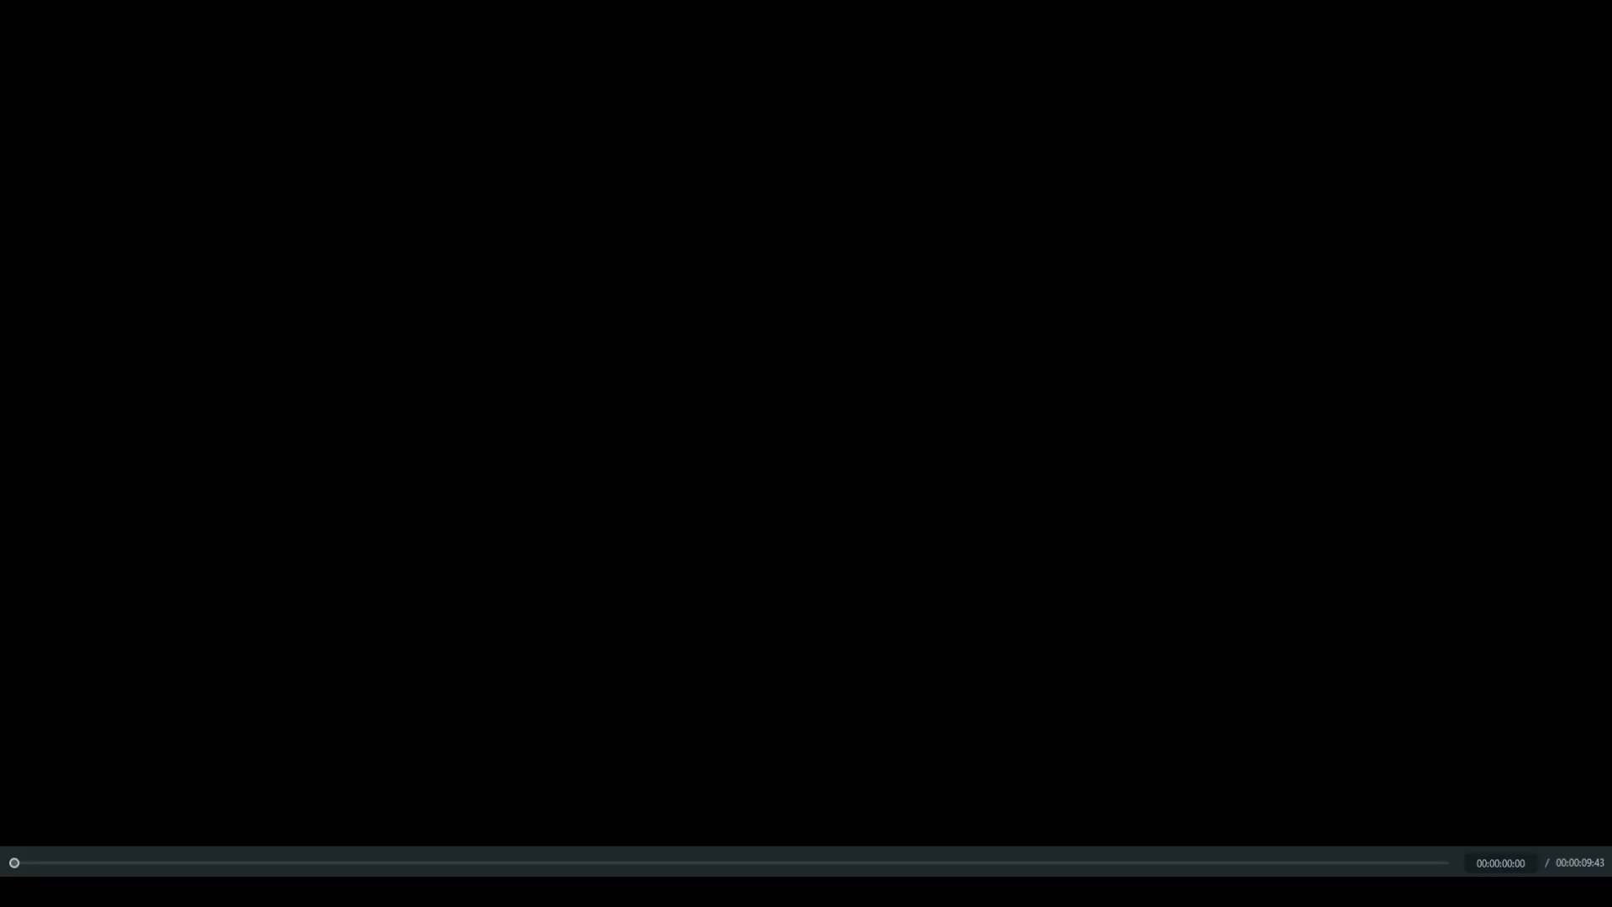